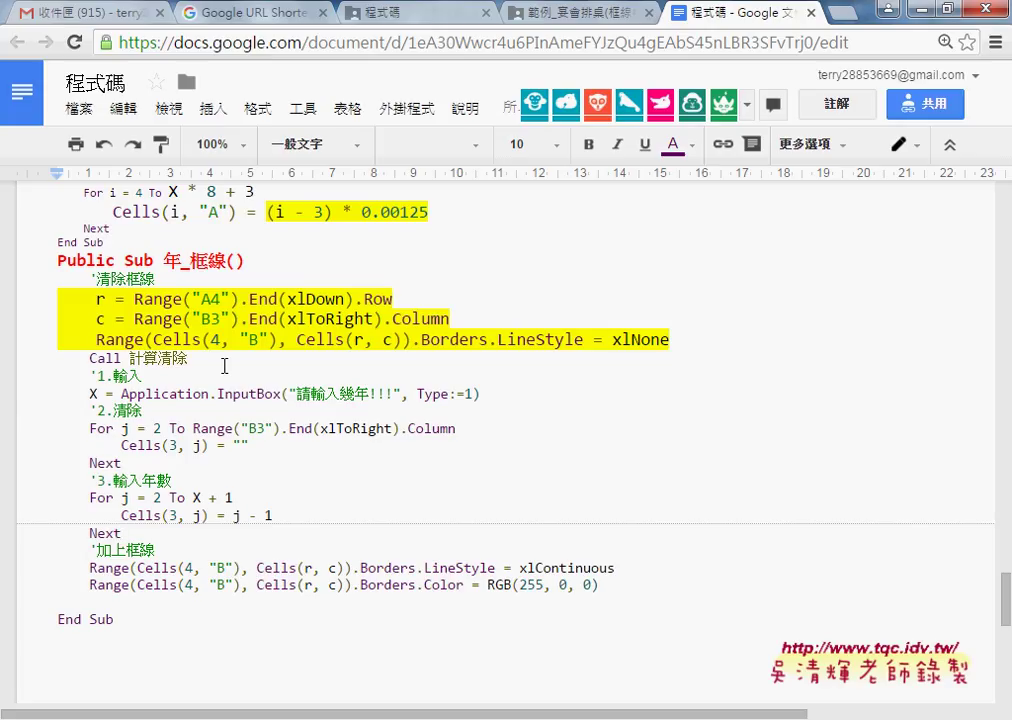
- Highlight the last-row and last-column expressions assigned to r and c in the 年_框線 macro
{"action": "left_click_drag", "start_coordinate": [134, 299], "coordinate": [393, 299]}
{"action": "double_click", "coordinate": [358, 339]}
{"action": "left_click_drag", "start_coordinate": [136, 299], "coordinate": [393, 299]}
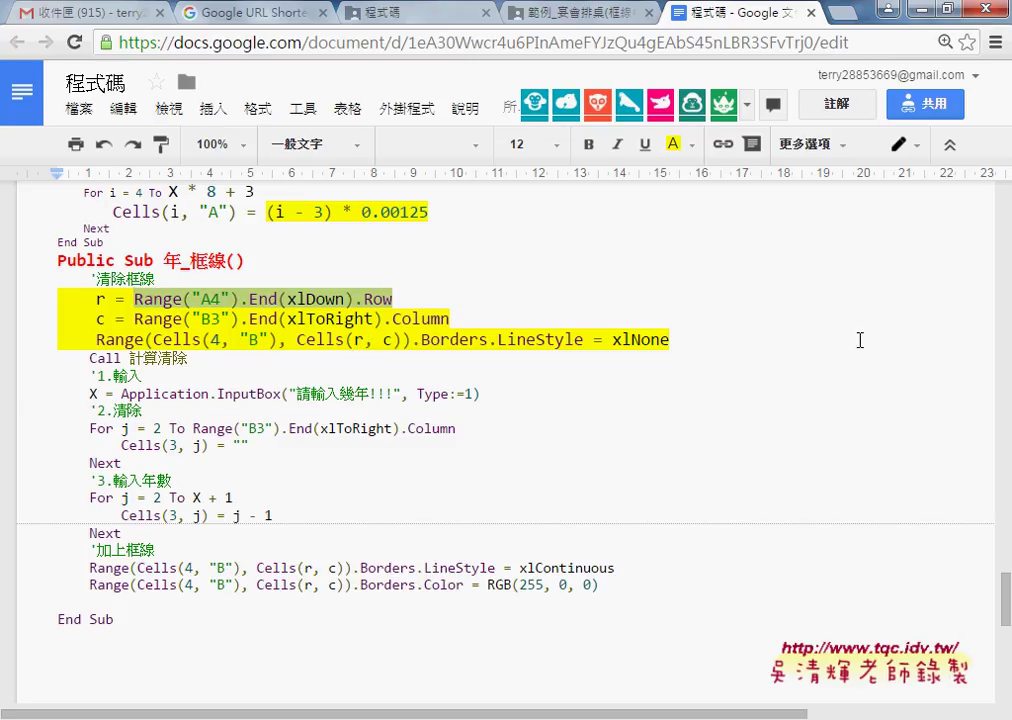
{"action": "double_click", "coordinate": [358, 339]}
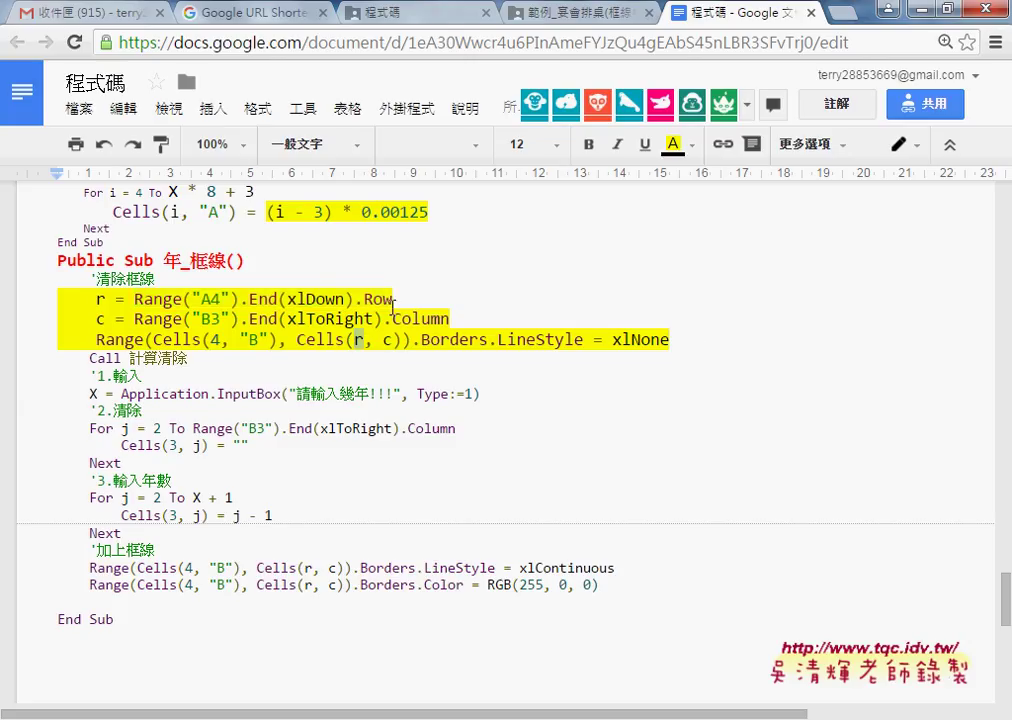
{"action": "left_click_drag", "start_coordinate": [393, 299], "coordinate": [97, 299]}
{"action": "double_click", "coordinate": [97, 299]}
{"action": "left_click_drag", "start_coordinate": [450, 319], "coordinate": [136, 319]}
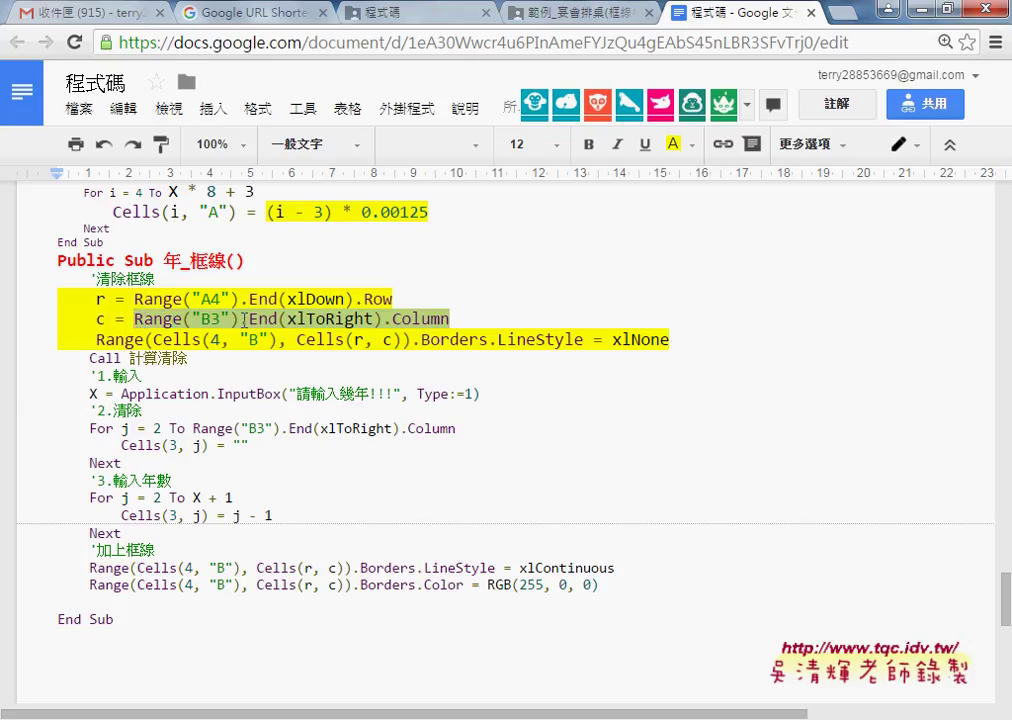
{"action": "left_click", "coordinate": [101, 320]}
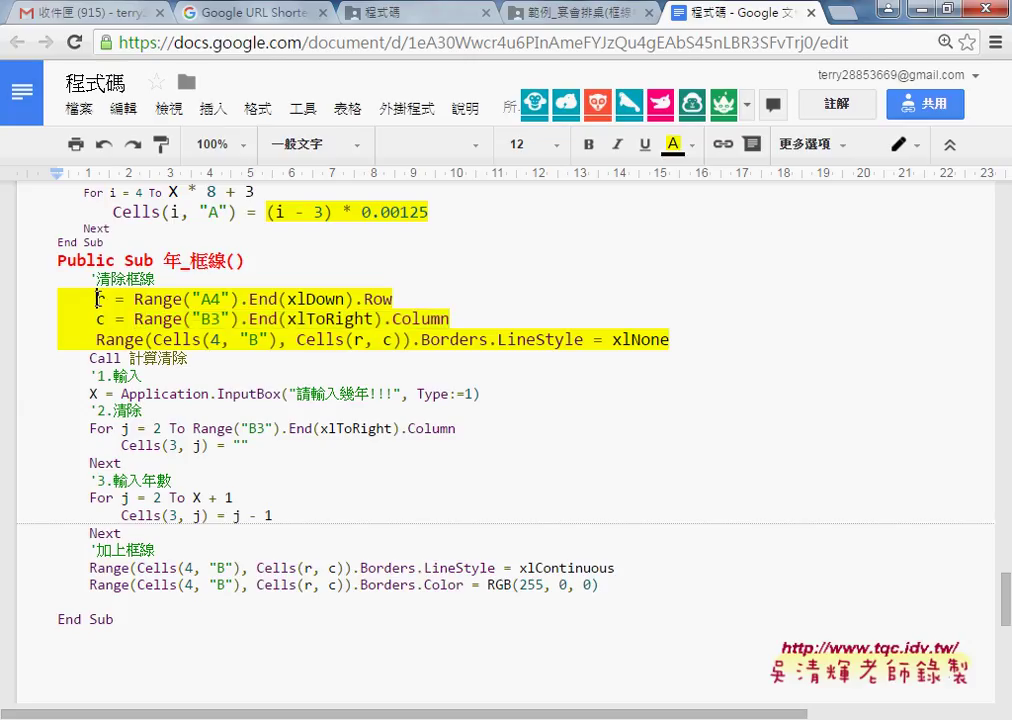
{"action": "left_click", "coordinate": [366, 339]}
{"action": "left_click_drag", "start_coordinate": [451, 319], "coordinate": [33, 309]}
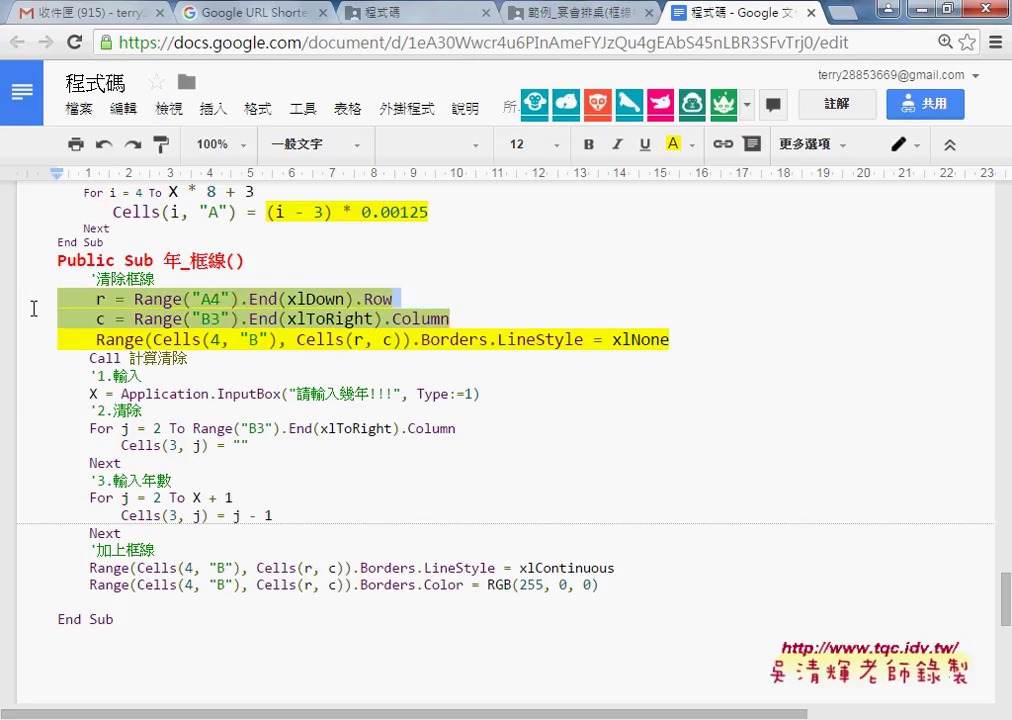
{"action": "left_click", "coordinate": [98, 298]}
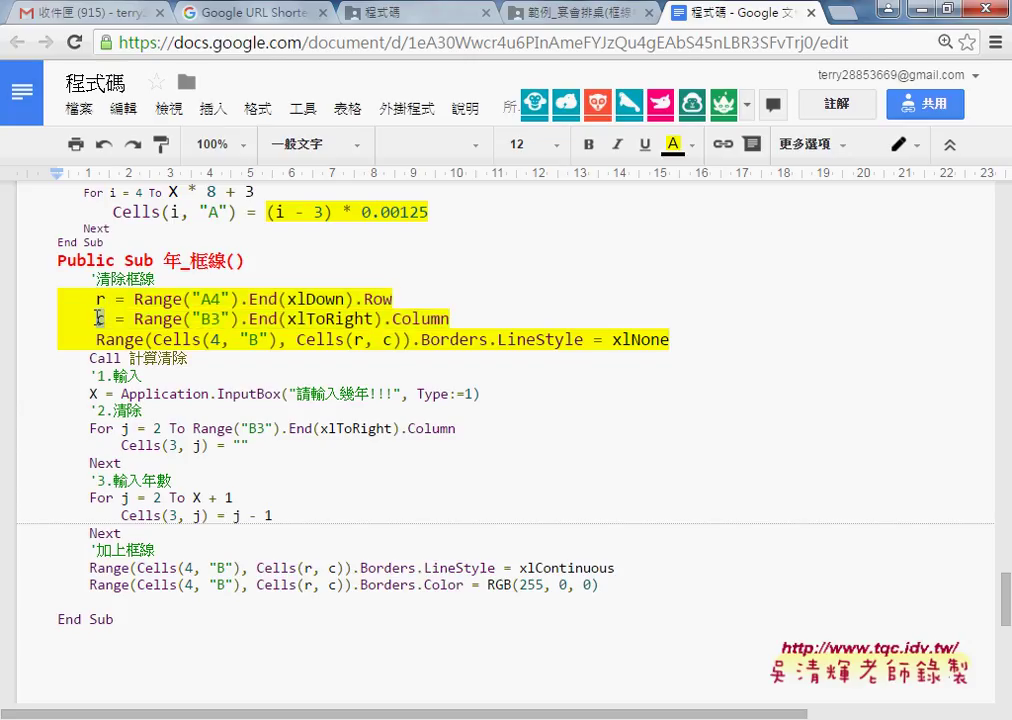
- Highlight the Cells(4, "B") to Cells(r, c) range the borders are cleared from
{"action": "double_click", "coordinate": [357, 340]}
{"action": "double_click", "coordinate": [214, 340]}
{"action": "left_click_drag", "start_coordinate": [153, 340], "coordinate": [277, 340]}
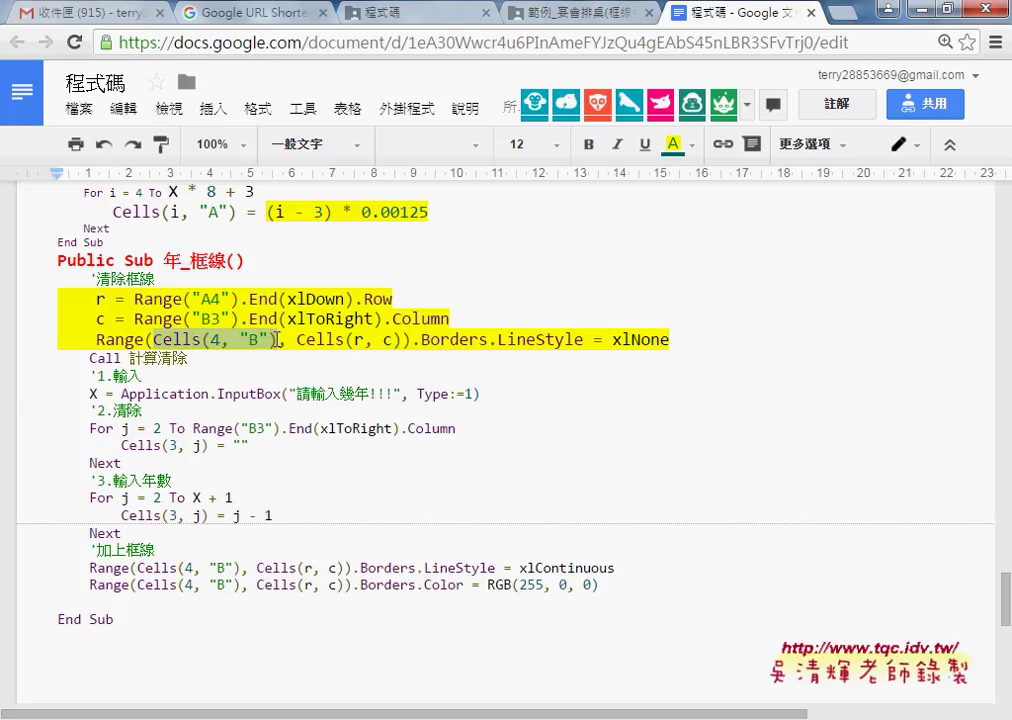
{"action": "left_click_drag", "start_coordinate": [297, 340], "coordinate": [401, 340]}
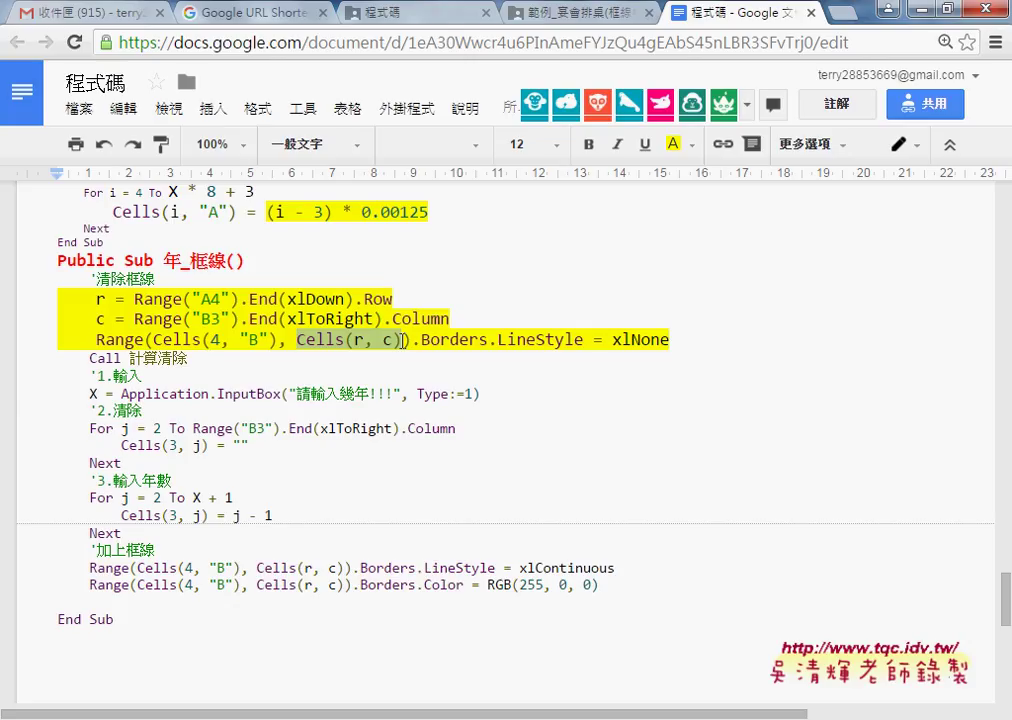
- Compare the xlNone and xlContinuous border styles and highlight the red RGB(255, 0, 0) colour
{"action": "left_click_drag", "start_coordinate": [669, 340], "coordinate": [613, 340]}
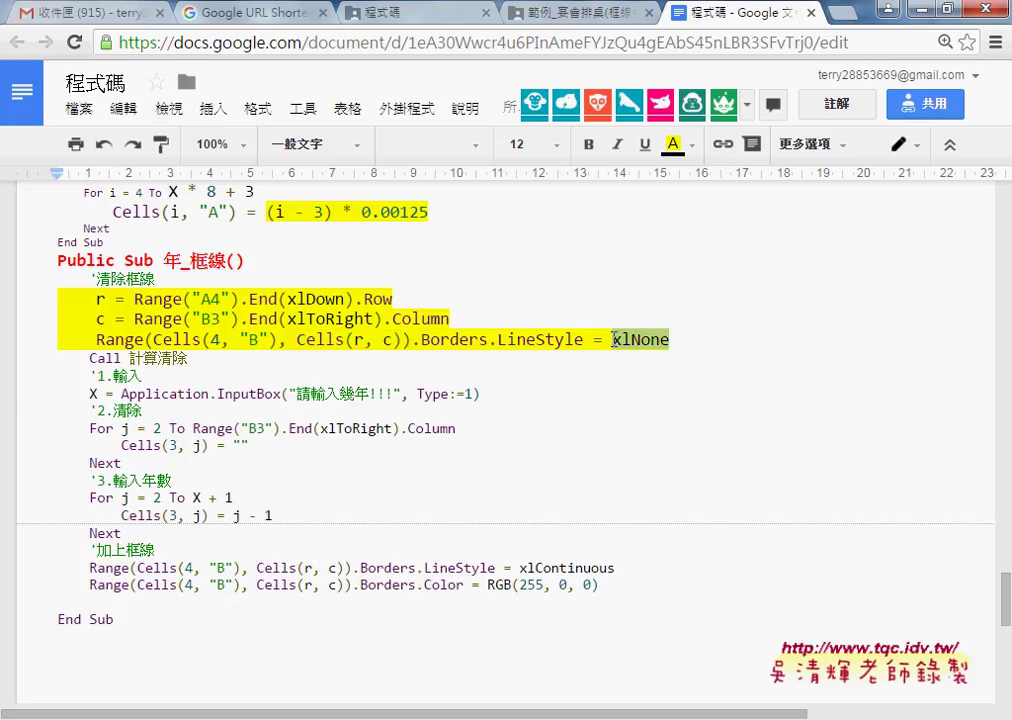
{"action": "left_click", "coordinate": [620, 567]}
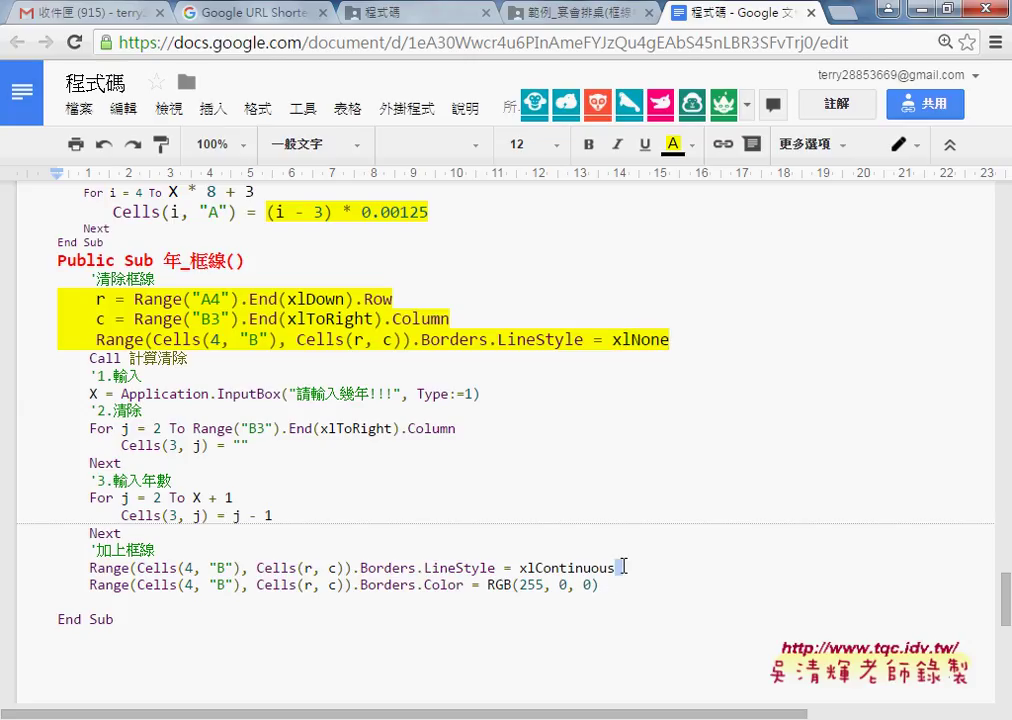
{"action": "left_click_drag", "start_coordinate": [620, 567], "coordinate": [517, 567]}
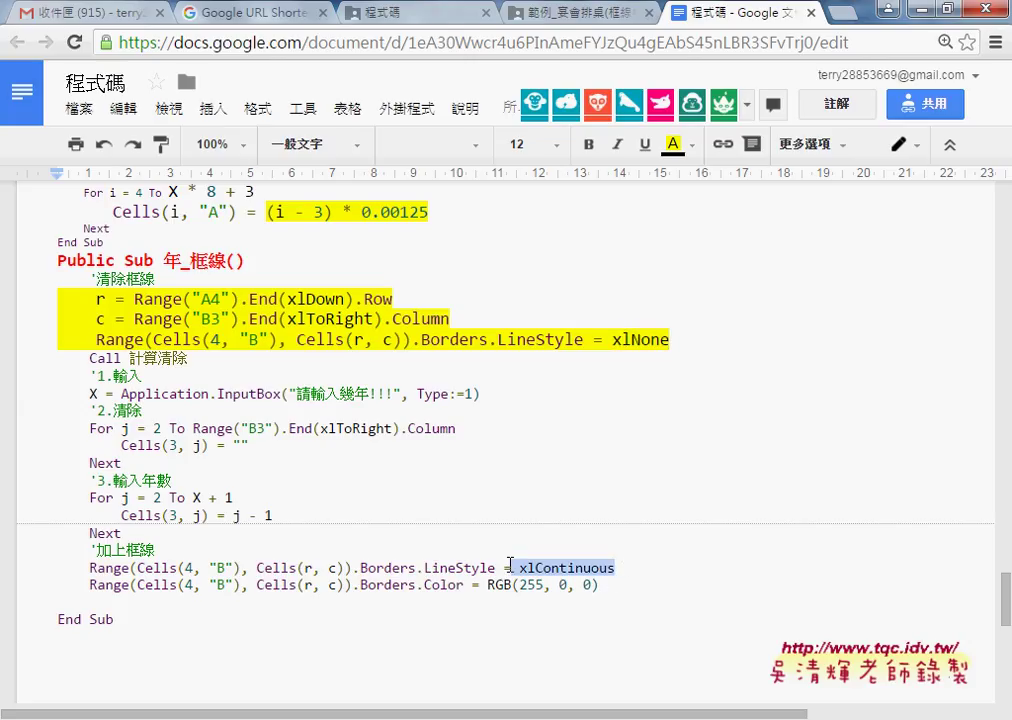
{"action": "left_click", "coordinate": [636, 340]}
{"action": "double_click", "coordinate": [614, 340]}
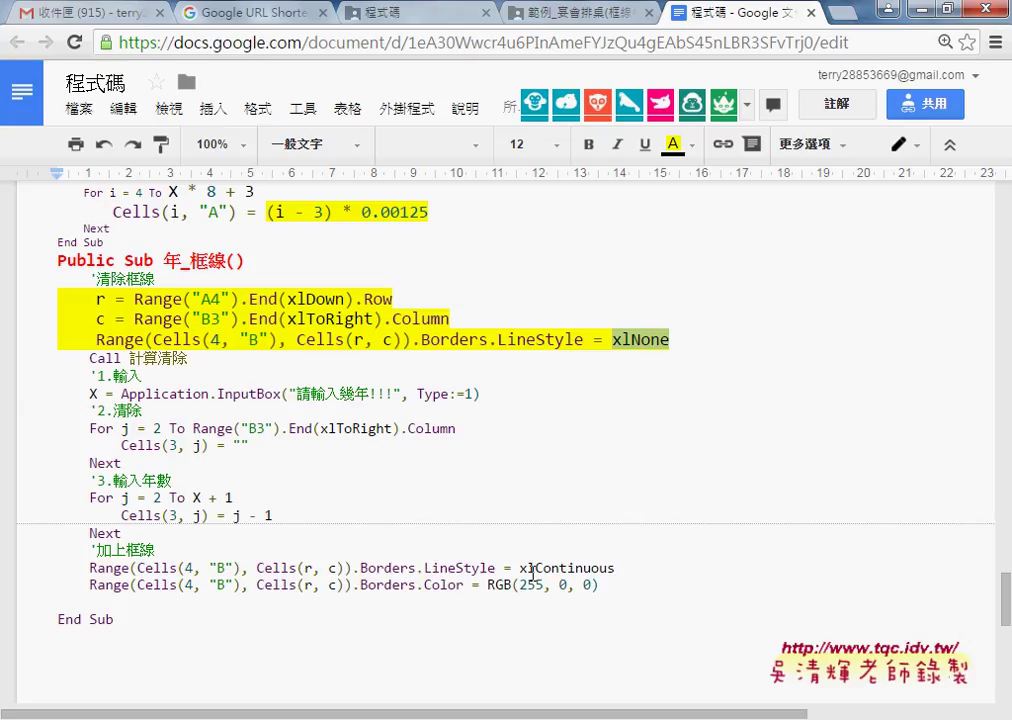
{"action": "left_click_drag", "start_coordinate": [519, 567], "coordinate": [617, 567]}
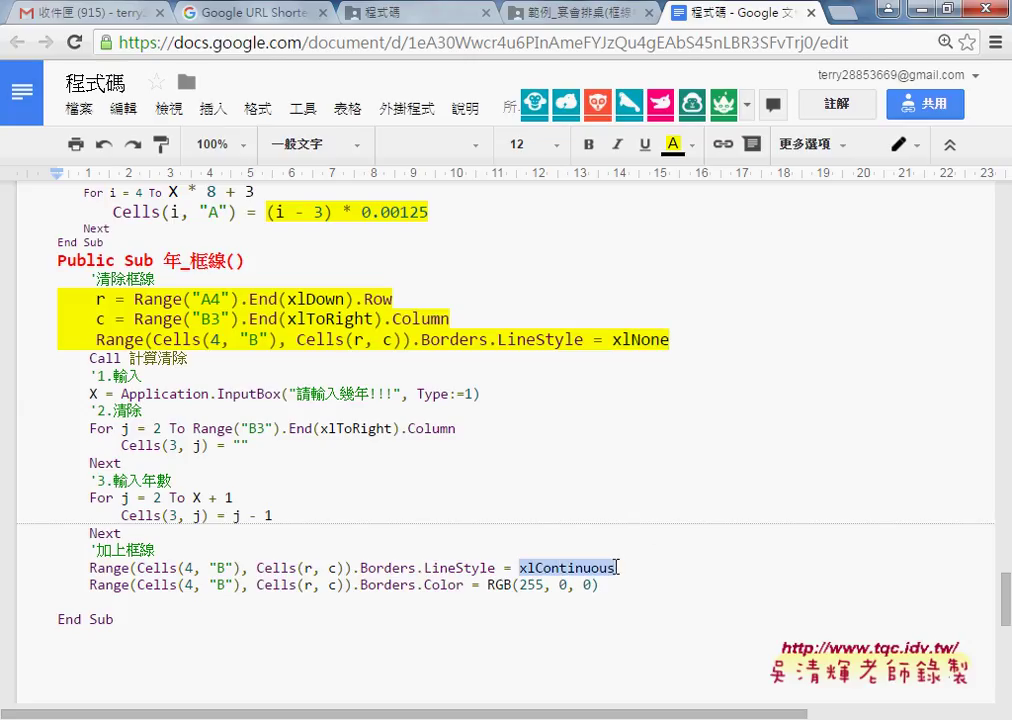
{"action": "left_click_drag", "start_coordinate": [488, 585], "coordinate": [604, 585]}
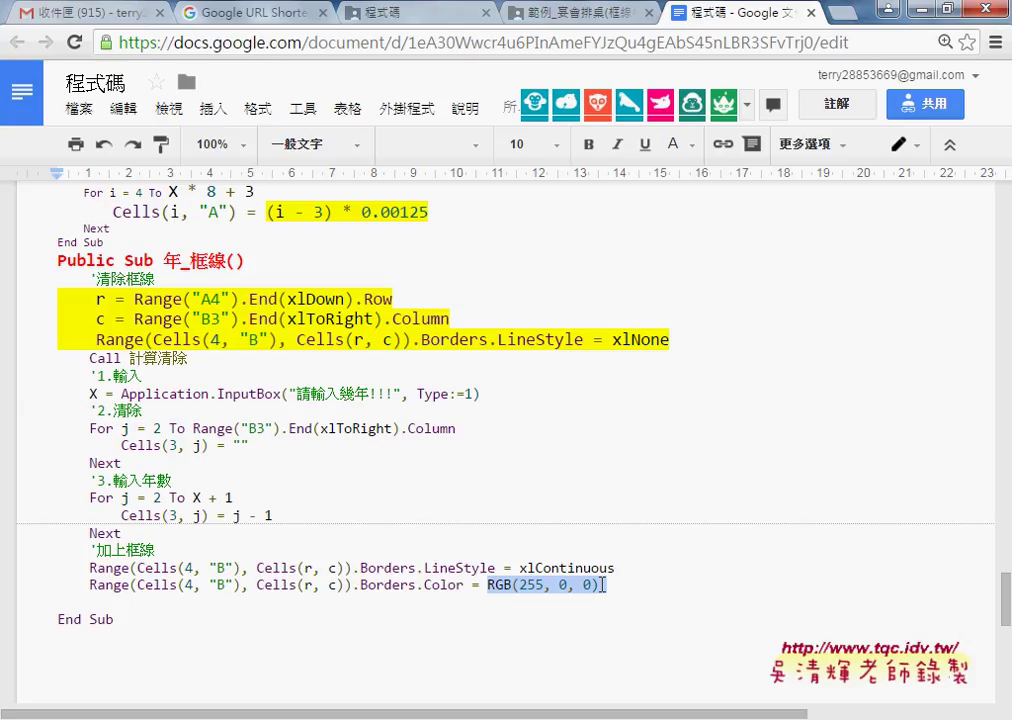
{"action": "right_click", "coordinate": [604, 585]}
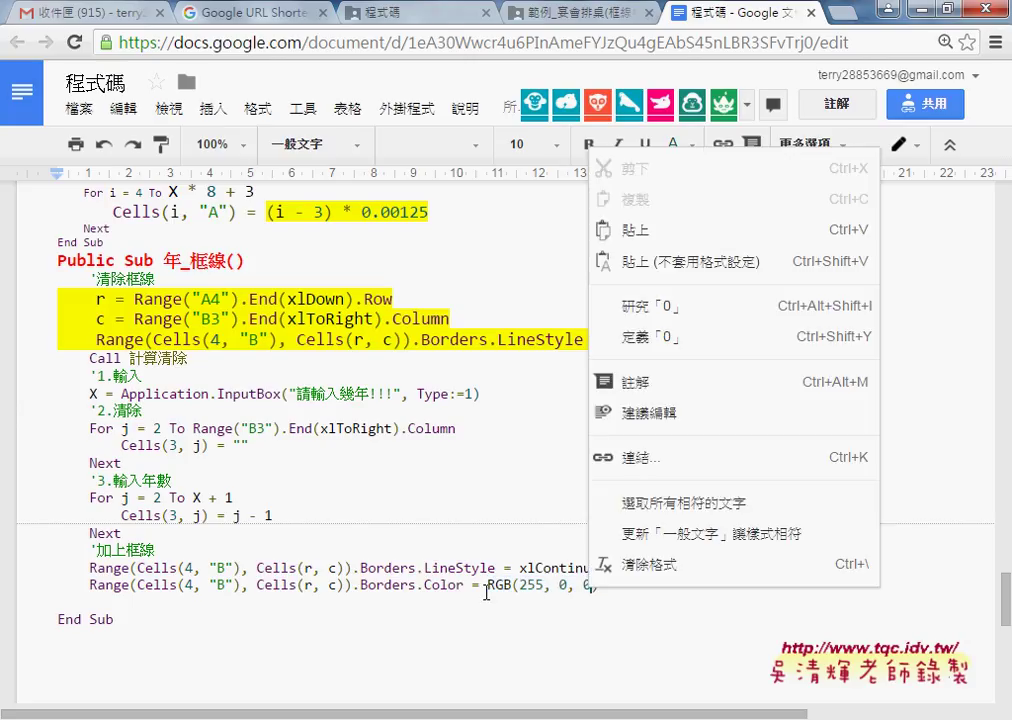
- Highlight the r and c arguments and the Cells(4, "B") to Cells(r, c) border range
{"action": "double_click", "coordinate": [307, 567]}
{"action": "double_click", "coordinate": [335, 568]}
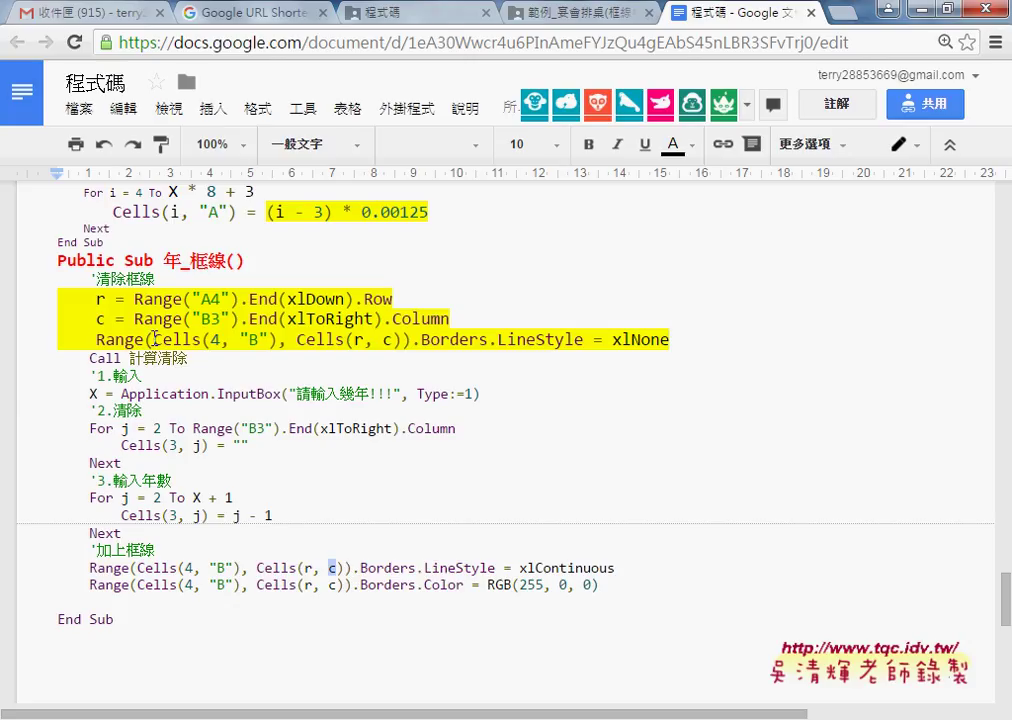
{"action": "left_click_drag", "start_coordinate": [153, 340], "coordinate": [277, 340]}
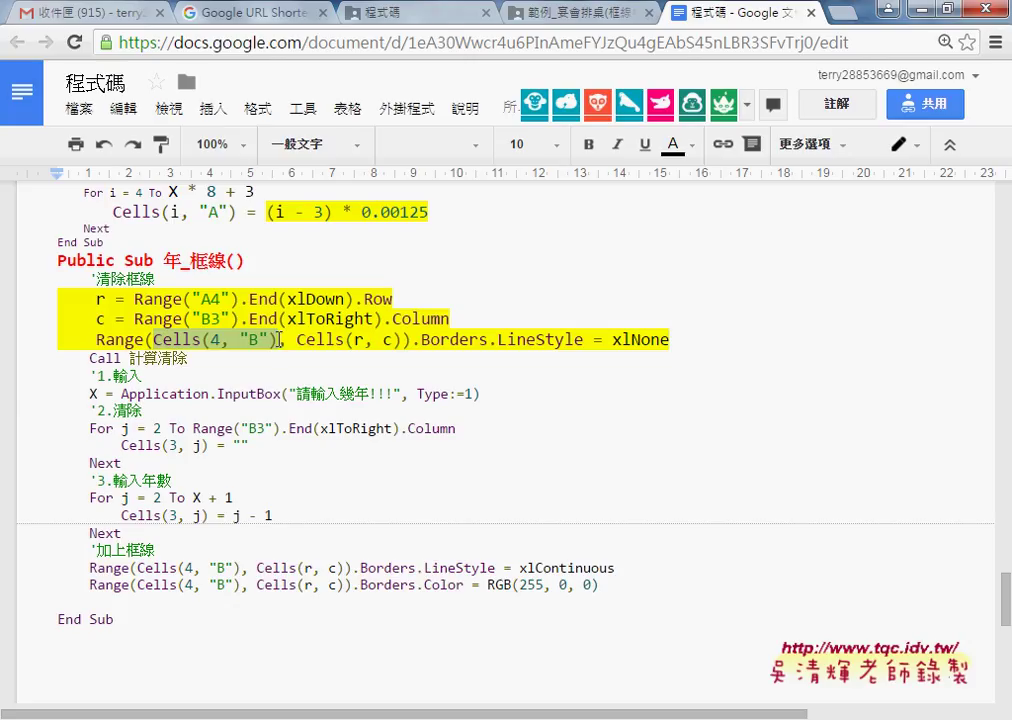
{"action": "left_click_drag", "start_coordinate": [290, 341], "coordinate": [401, 343]}
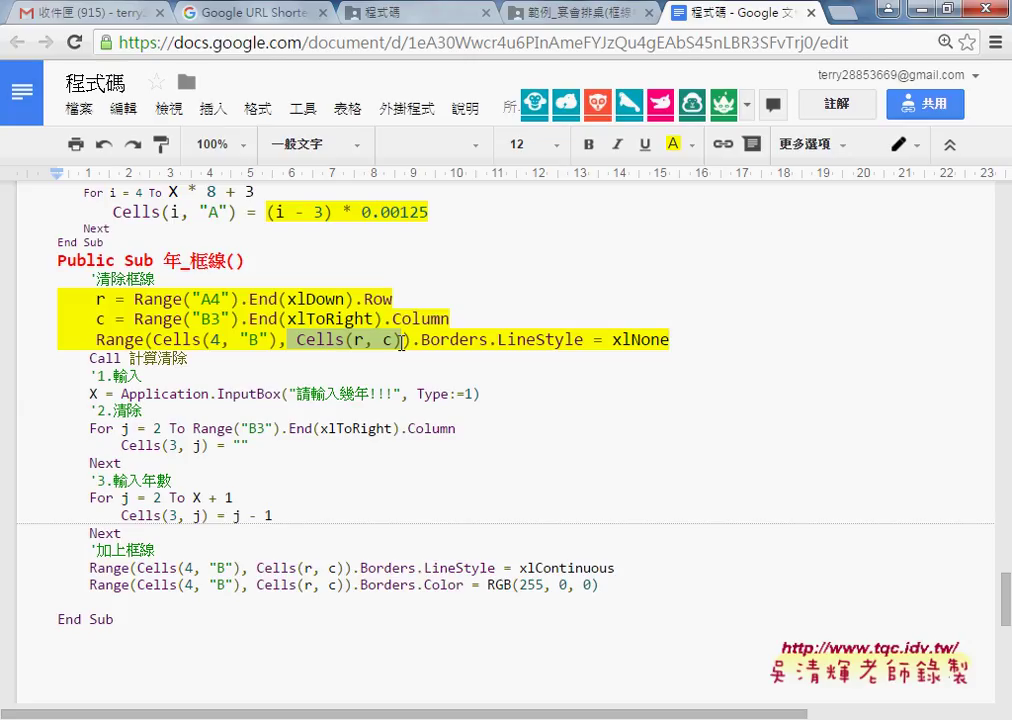
{"action": "left_click_drag", "start_coordinate": [401, 343], "coordinate": [406, 342]}
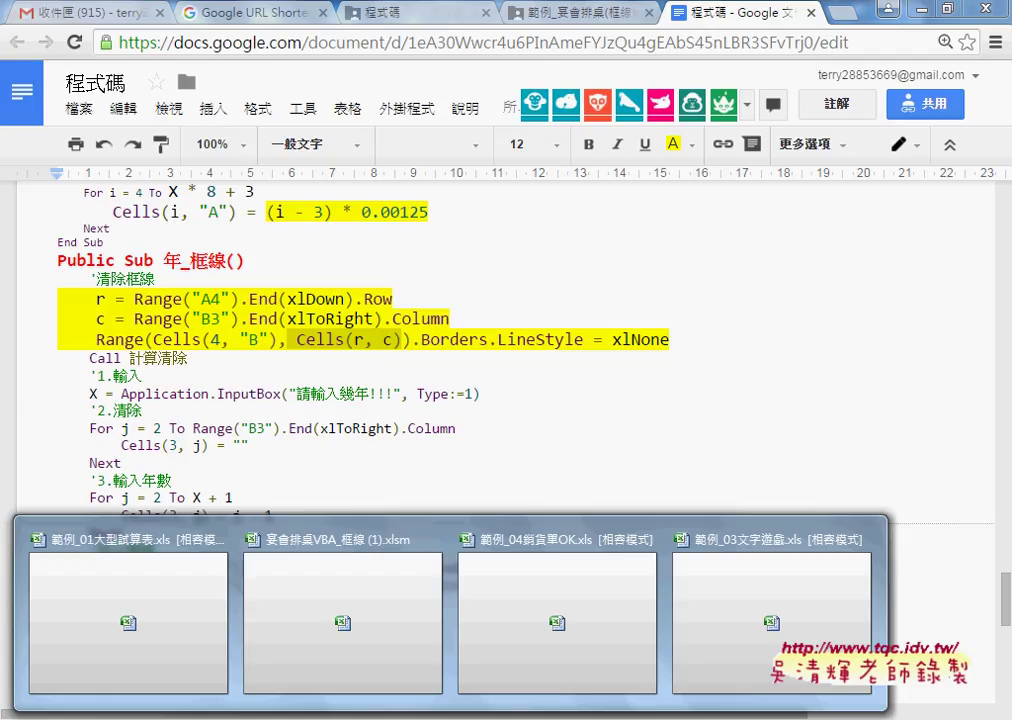
{"action": "mouse_move", "coordinate": [771, 620]}
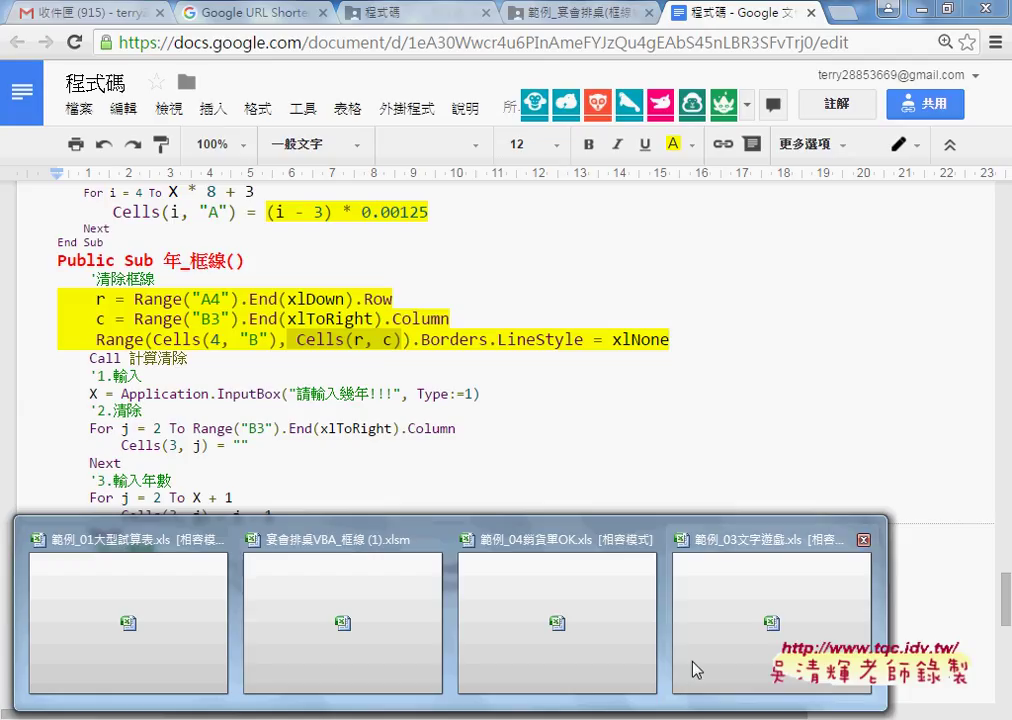
- In 範例_03文字遊戲.xls, clear C6 and rebuild the comma-joined email list with 串接EMAIL
{"action": "left_click", "coordinate": [713, 651]}
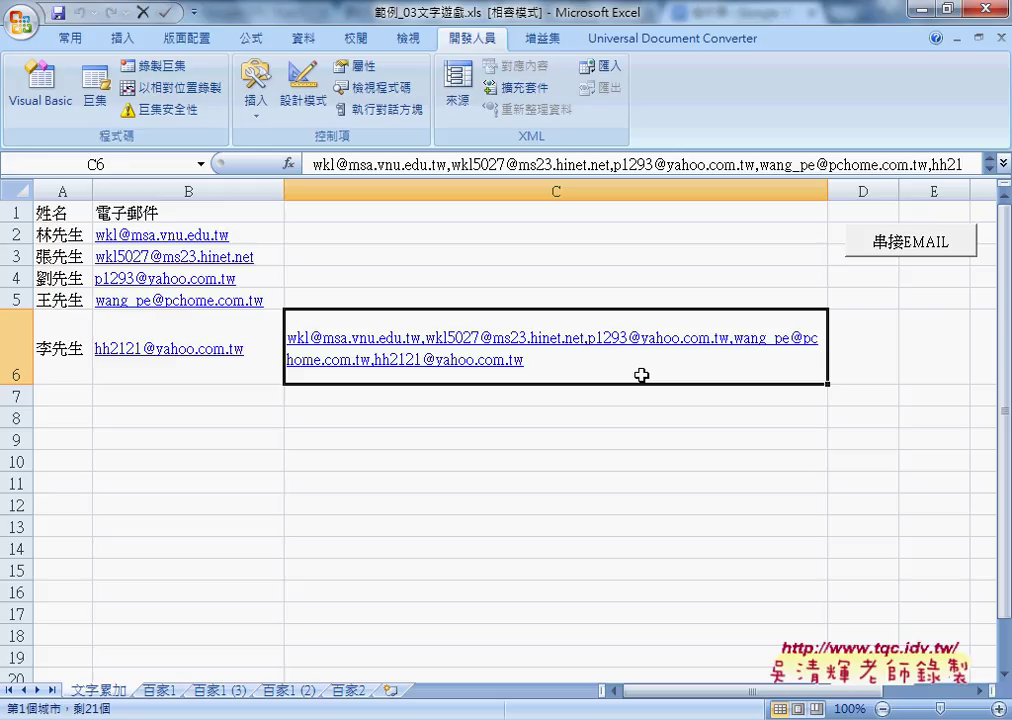
{"action": "key", "text": "Delete"}
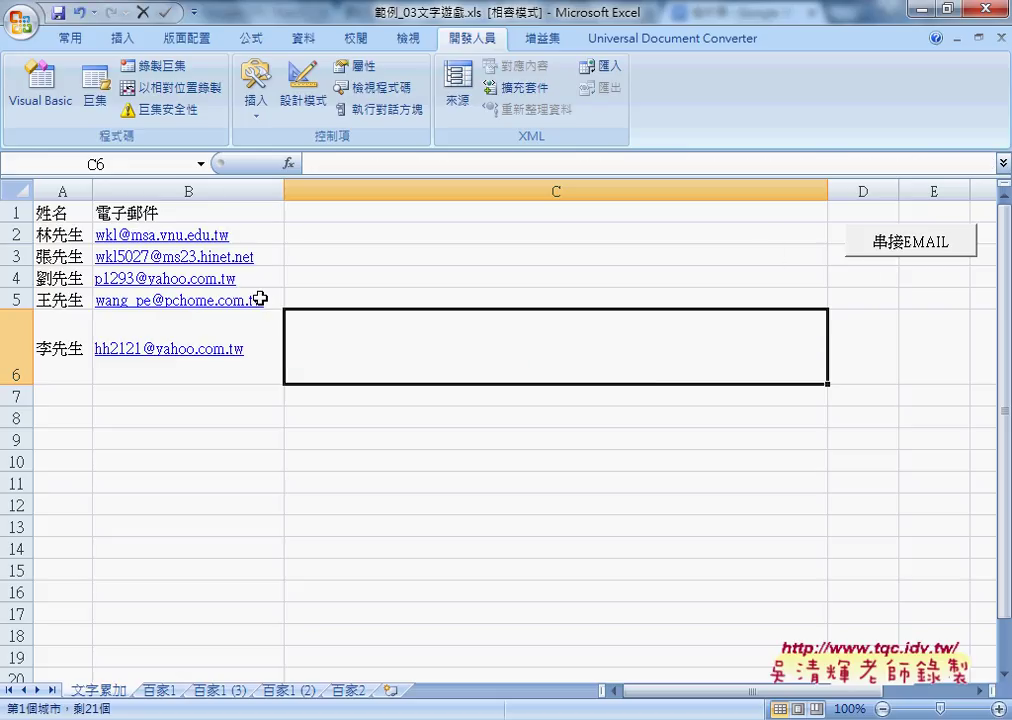
{"action": "left_click", "coordinate": [889, 249]}
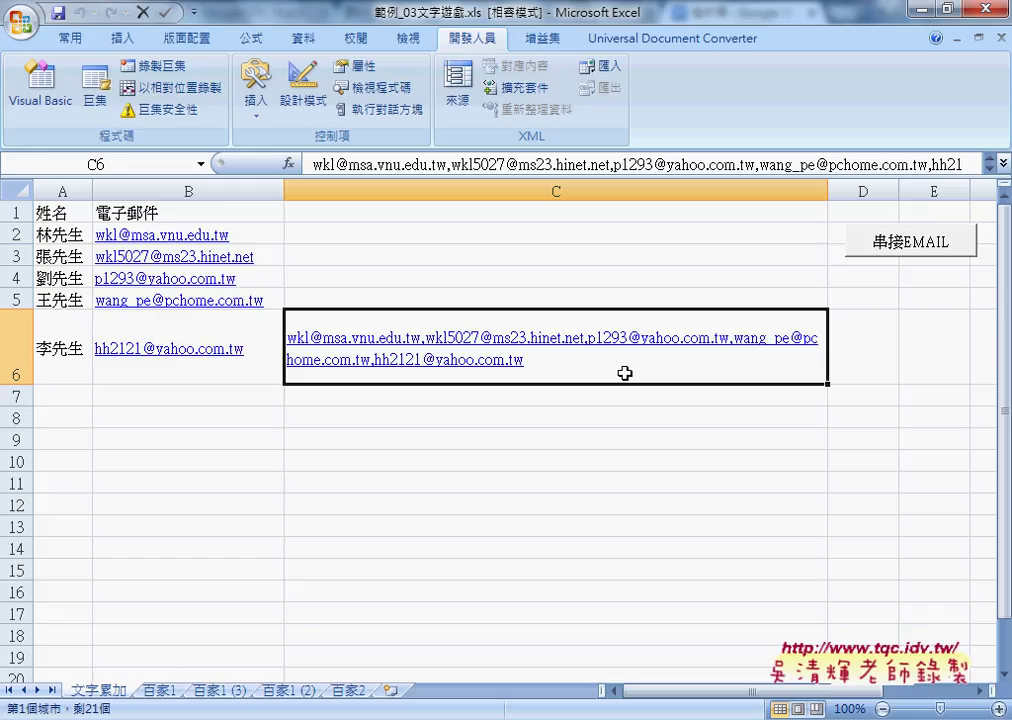
{"action": "key", "text": "super"}
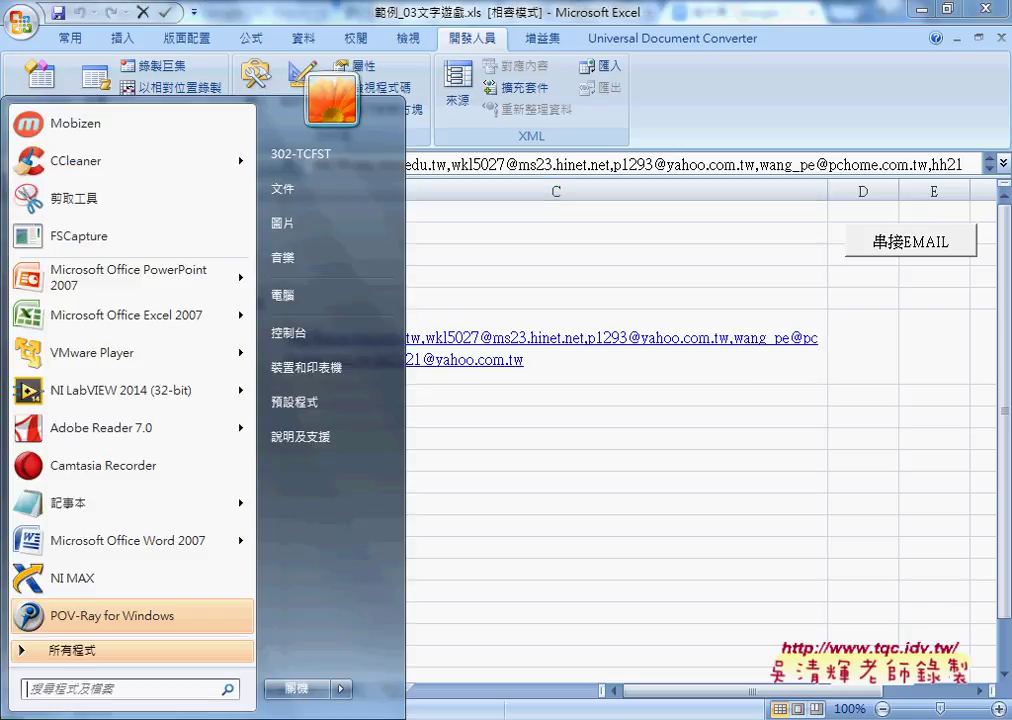
- Browse All Programs down to the Microsoft Office folder, then dismiss the Start menu without launching anything
{"action": "left_click", "coordinate": [85, 655]}
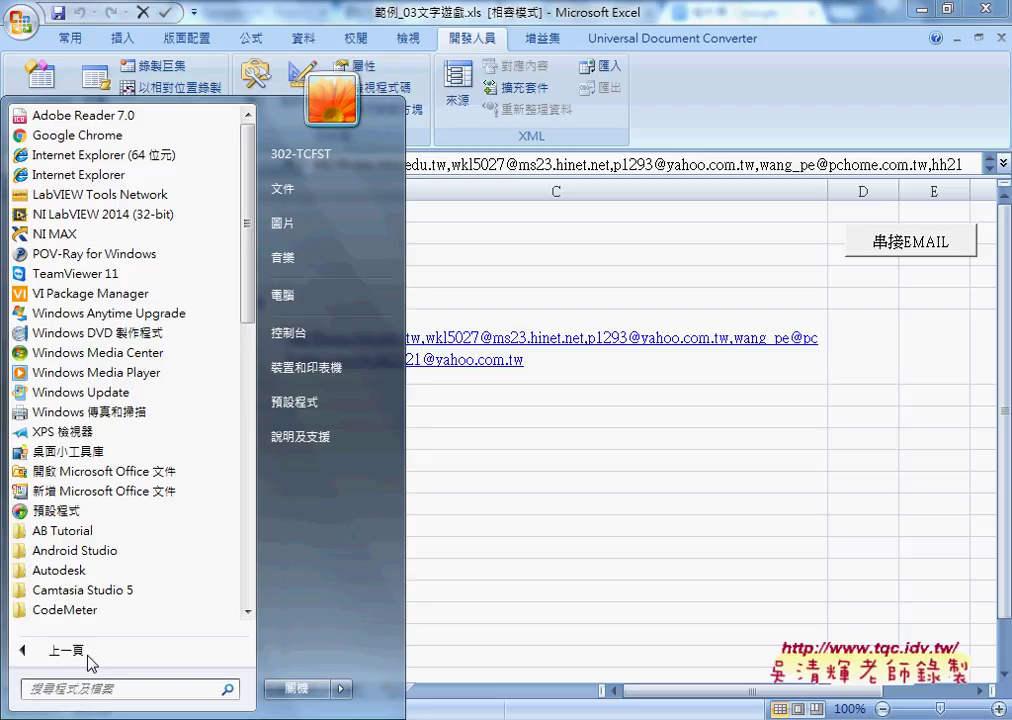
{"action": "scroll", "coordinate": [175, 557], "scroll_direction": "down", "scroll_amount": 2}
{"action": "scroll", "coordinate": [175, 557], "scroll_direction": "down", "scroll_amount": 1}
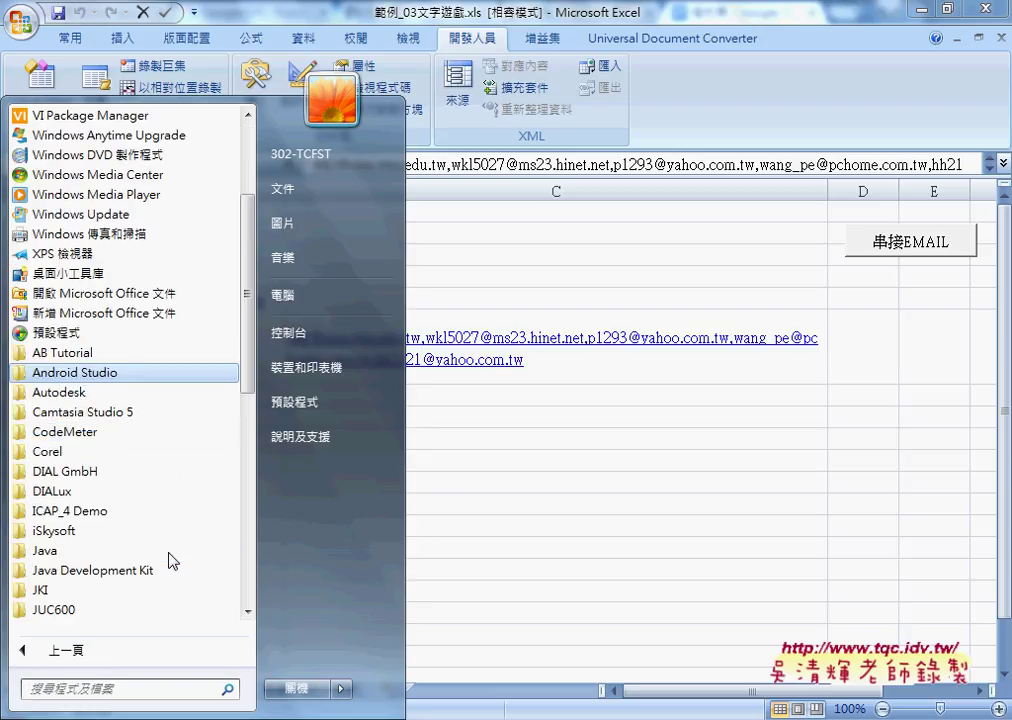
{"action": "scroll", "coordinate": [173, 560], "scroll_direction": "down", "scroll_amount": 1}
{"action": "scroll", "coordinate": [170, 590], "scroll_direction": "down", "scroll_amount": 1}
{"action": "scroll", "coordinate": [160, 540], "scroll_direction": "down", "scroll_amount": 1}
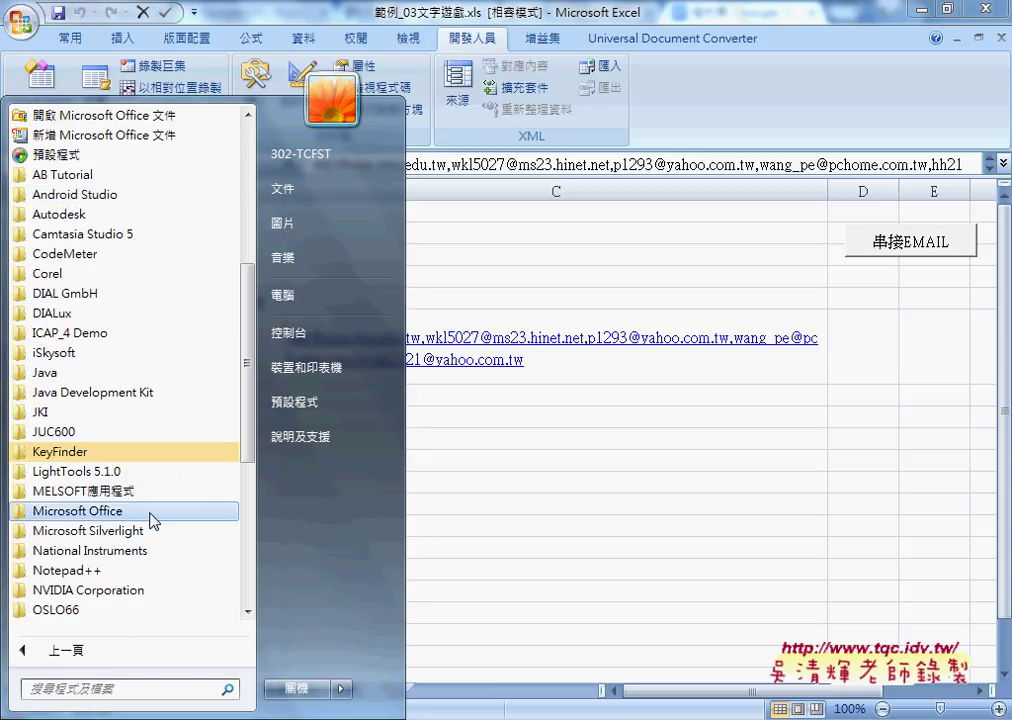
{"action": "left_click", "coordinate": [150, 512]}
{"action": "scroll", "coordinate": [155, 595], "scroll_direction": "down", "scroll_amount": 1}
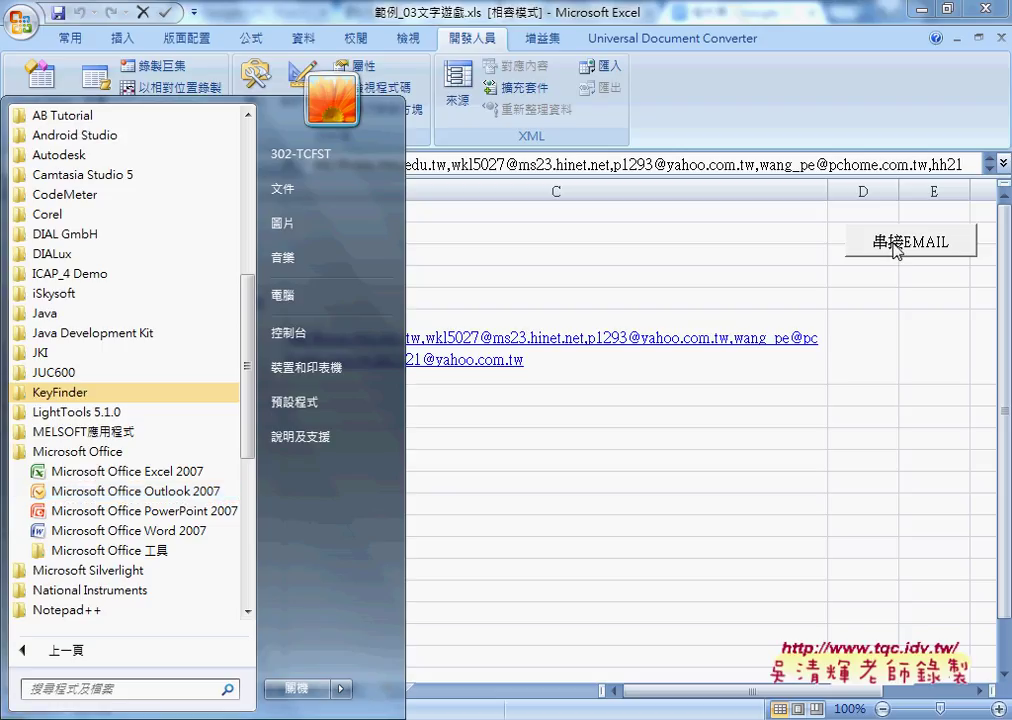
{"action": "left_click", "coordinate": [698, 299]}
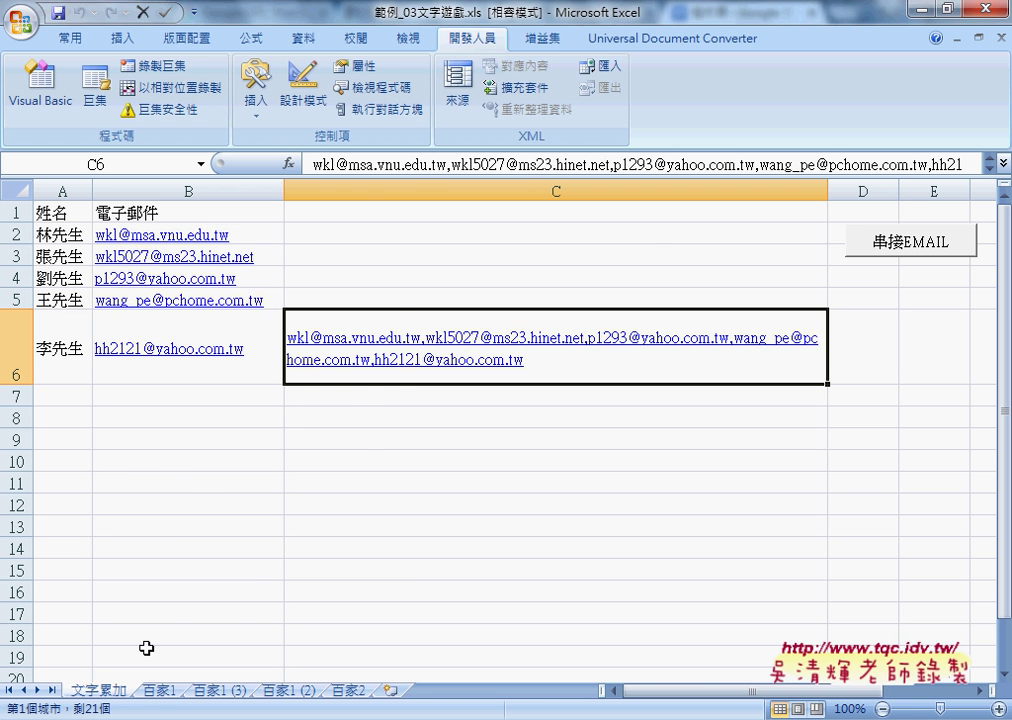
- Join all surnames from 百家1 into cell A1 of 百家2 with the 文字累加 button
{"action": "left_click", "coordinate": [160, 692]}
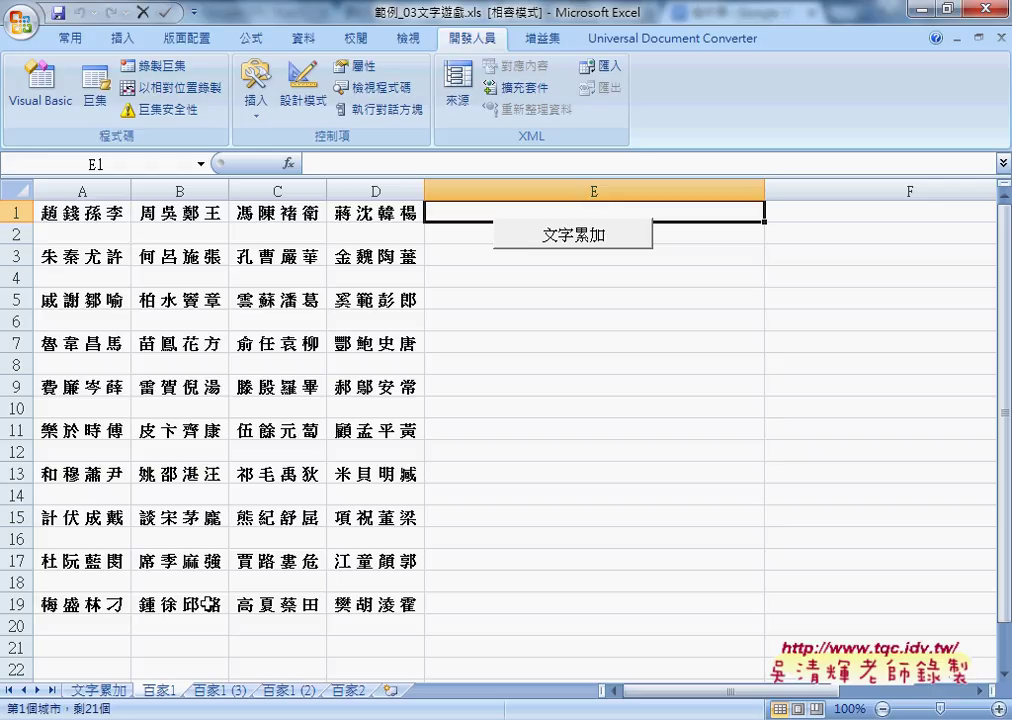
{"action": "left_click", "coordinate": [350, 691]}
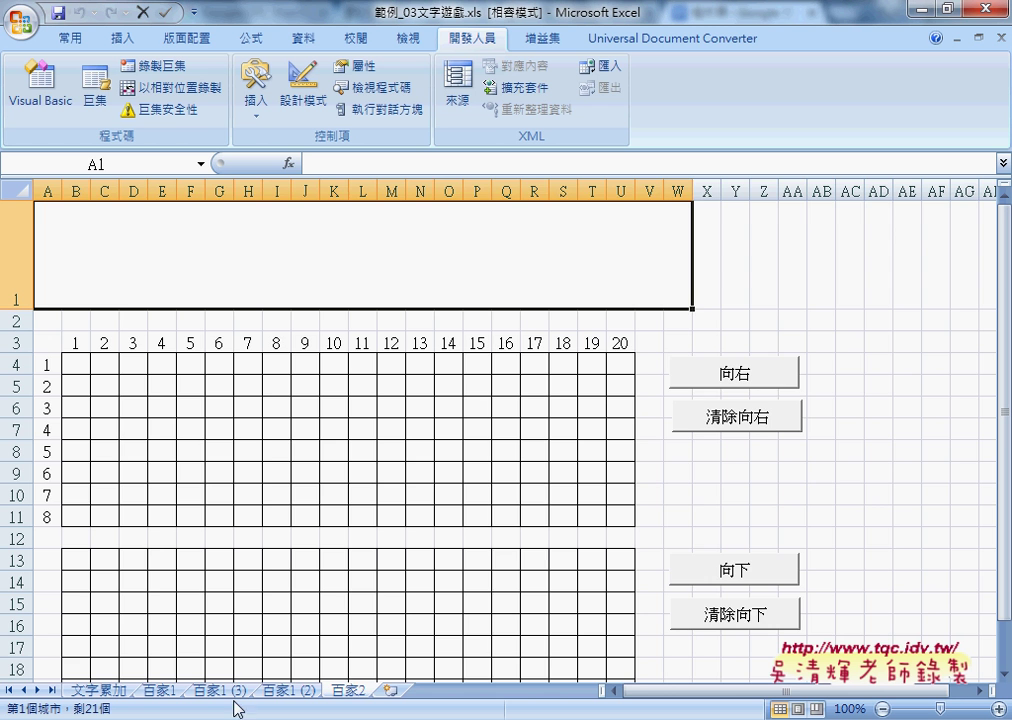
{"action": "left_click", "coordinate": [160, 691]}
{"action": "left_click", "coordinate": [350, 691]}
{"action": "left_click", "coordinate": [160, 691]}
{"action": "left_click", "coordinate": [563, 240]}
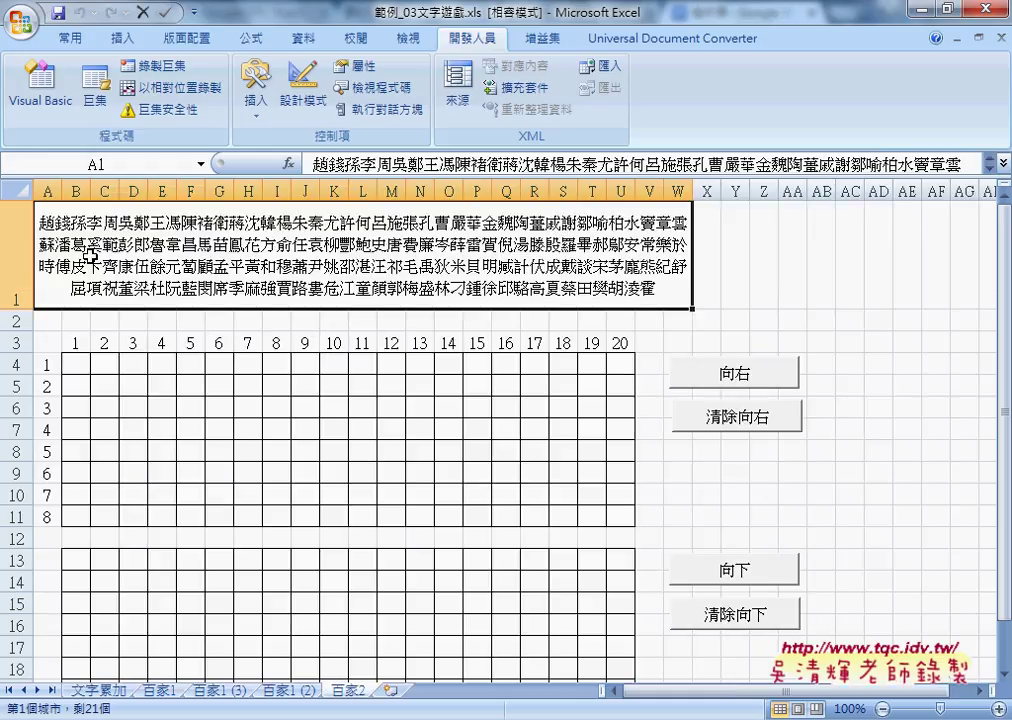
- Fill the upper grid B4:U11 row by row with surnames using 向右, 20 per row
{"action": "mouse_move", "coordinate": [76, 364]}
{"action": "left_mouse_down"}
{"action": "mouse_move", "coordinate": [570, 520]}
{"action": "mouse_move", "coordinate": [612, 447]}
{"action": "left_mouse_up"}
{"action": "left_click_drag", "start_coordinate": [68, 369], "coordinate": [630, 364]}
{"action": "left_click", "coordinate": [730, 373]}
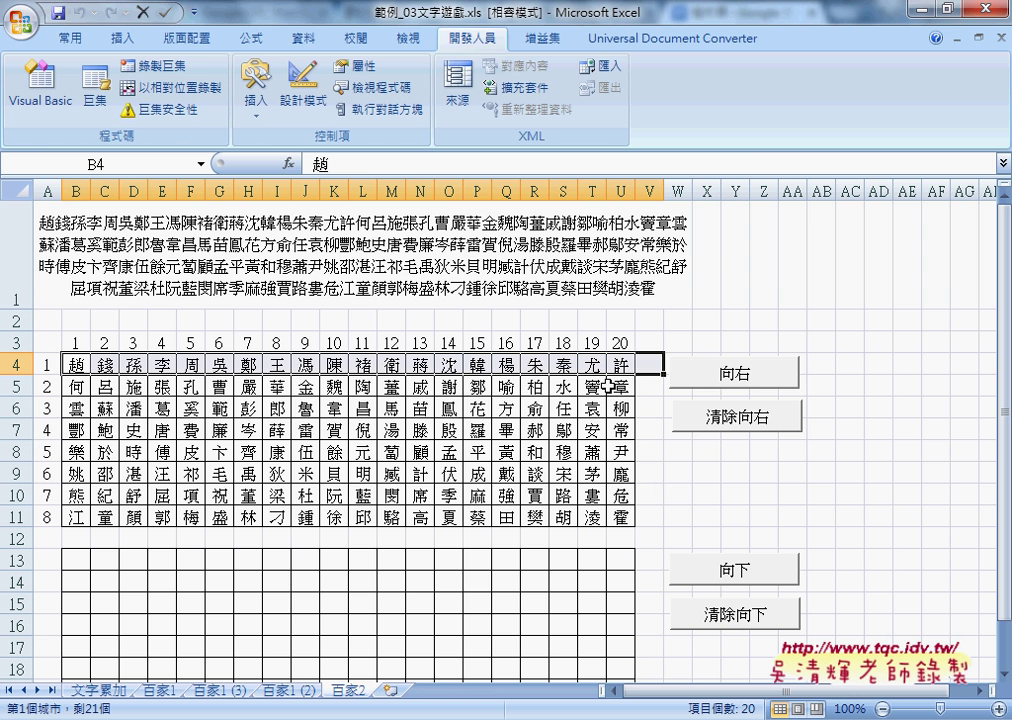
{"action": "left_click", "coordinate": [84, 250]}
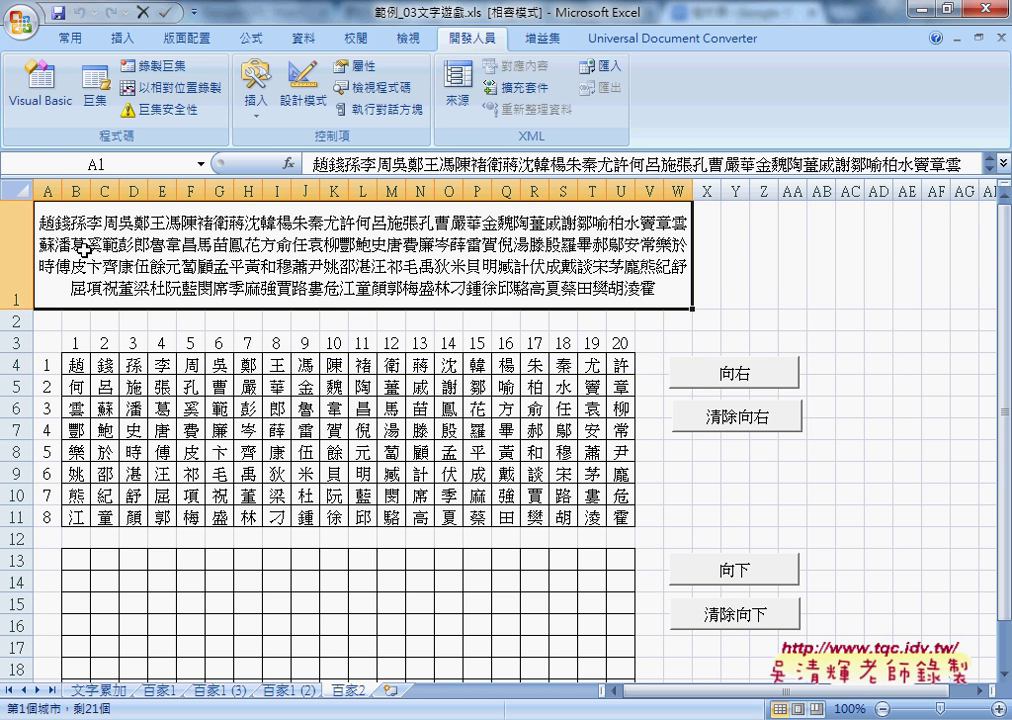
{"action": "left_click_drag", "start_coordinate": [70, 364], "coordinate": [610, 364]}
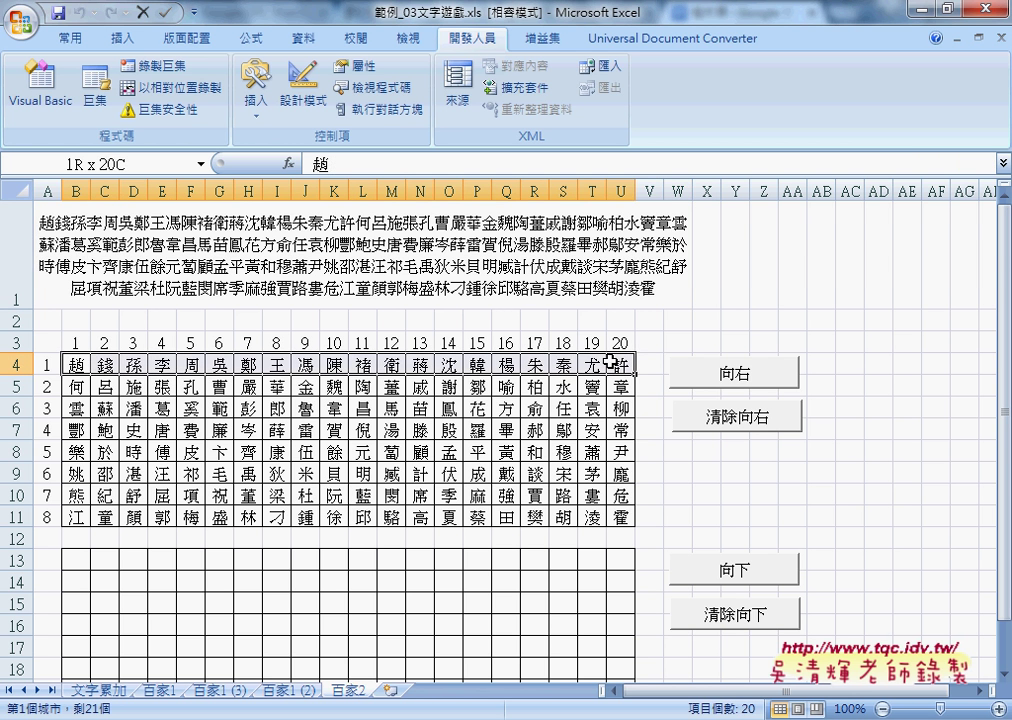
{"action": "scroll", "coordinate": [640, 420], "scroll_direction": "down", "scroll_amount": 1}
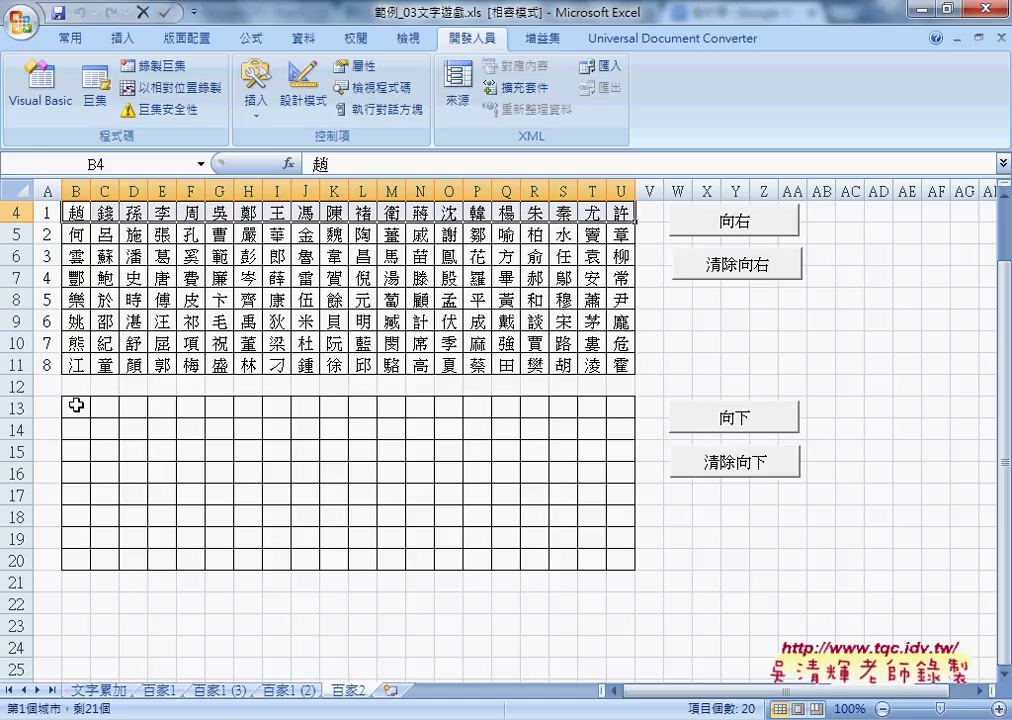
{"action": "left_click_drag", "start_coordinate": [76, 405], "coordinate": [77, 558]}
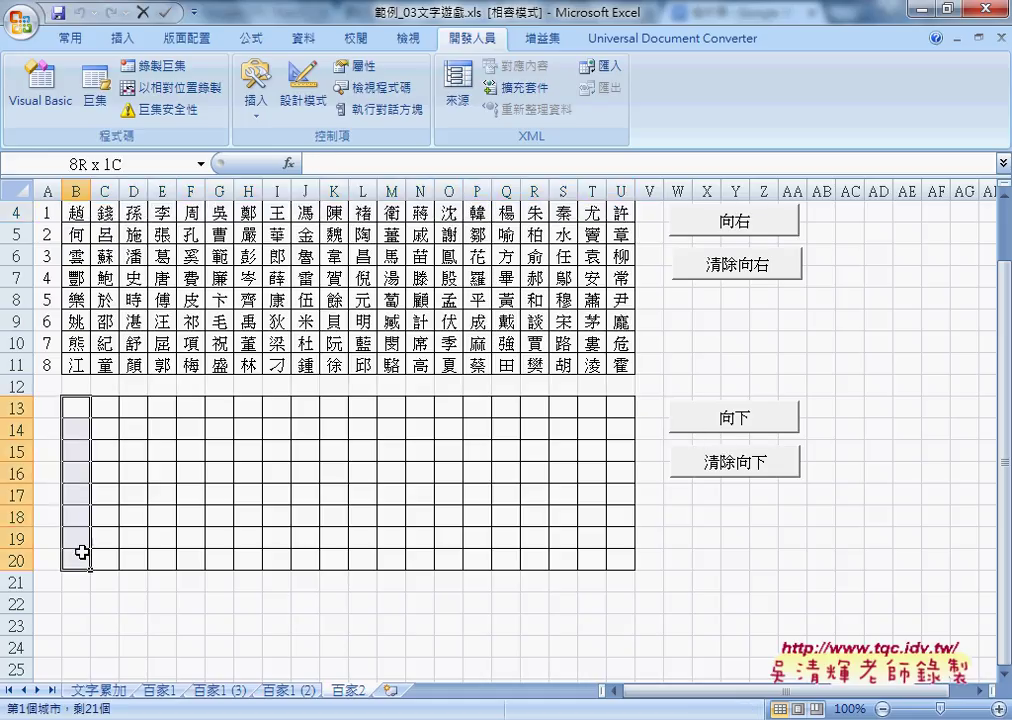
- Fill the lower grid B13:U20 column by column with surnames using 向下, eight per column
{"action": "left_click", "coordinate": [716, 433]}
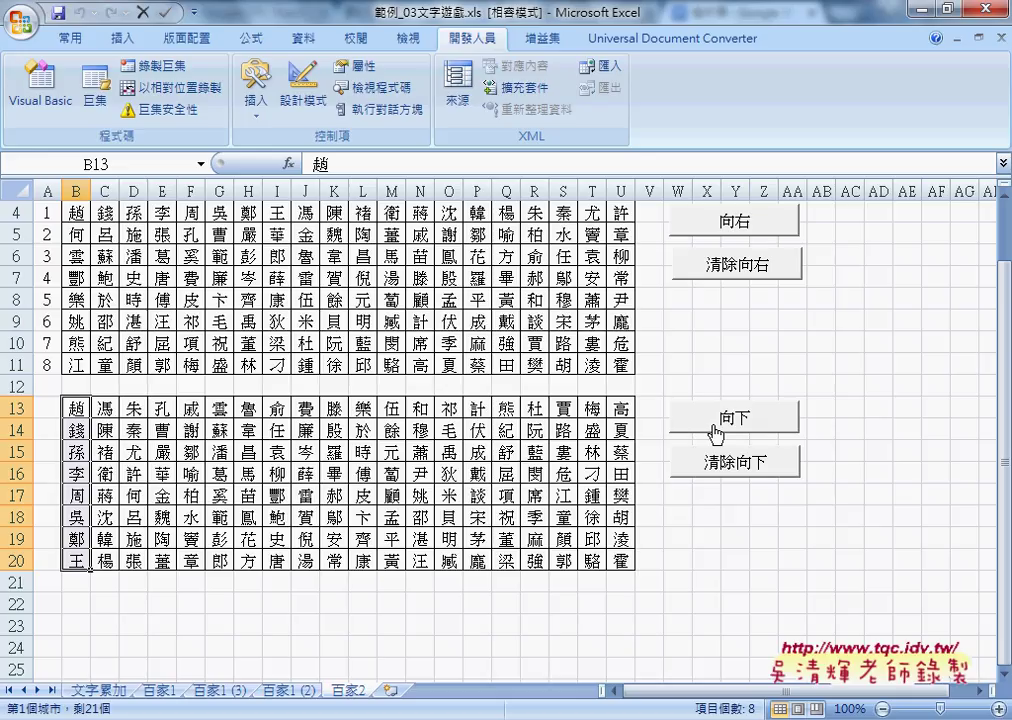
{"action": "left_click", "coordinate": [450, 719]}
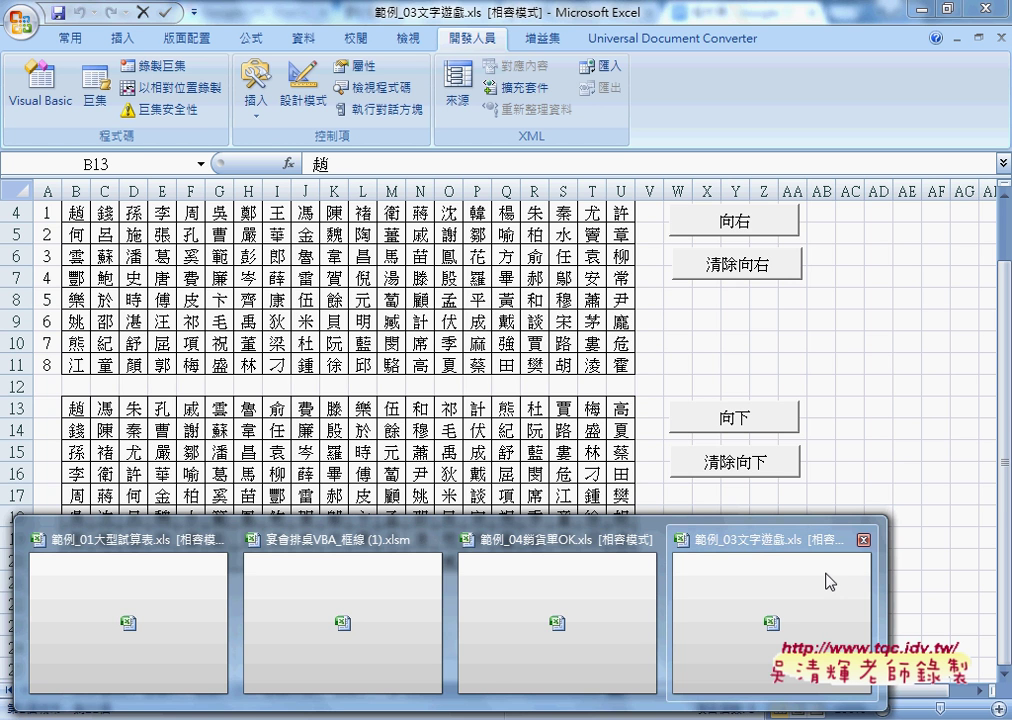
- In 範例_04銷貨單OK.xls, set delivery type 3普通件 and the second customer for order S0006
{"action": "left_click", "coordinate": [591, 626]}
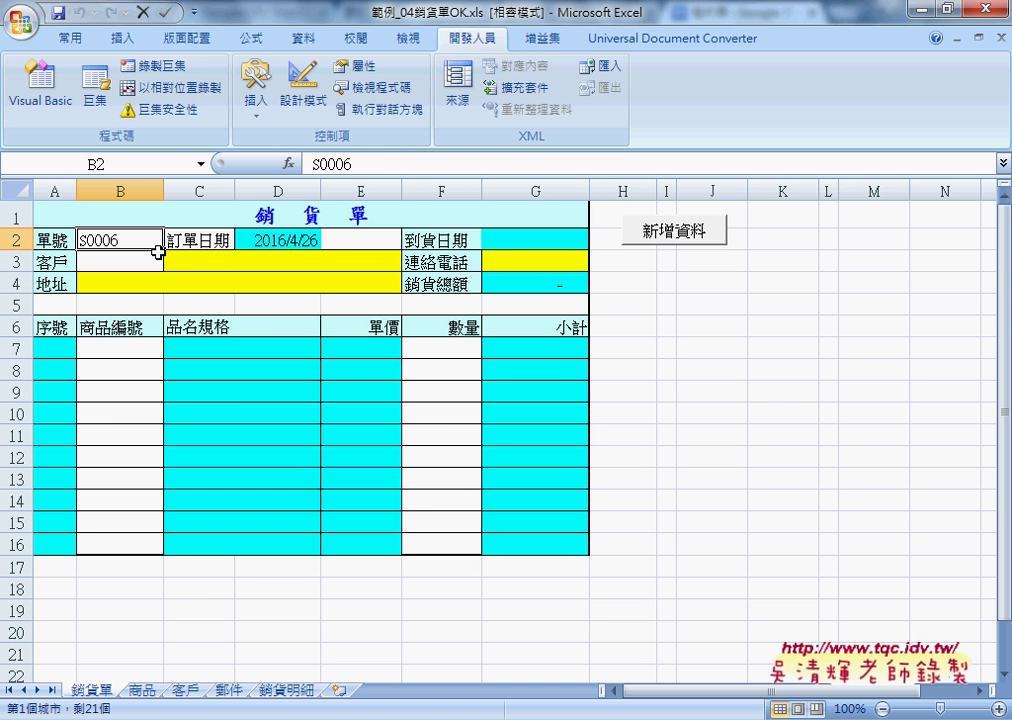
{"action": "left_click", "coordinate": [346, 241]}
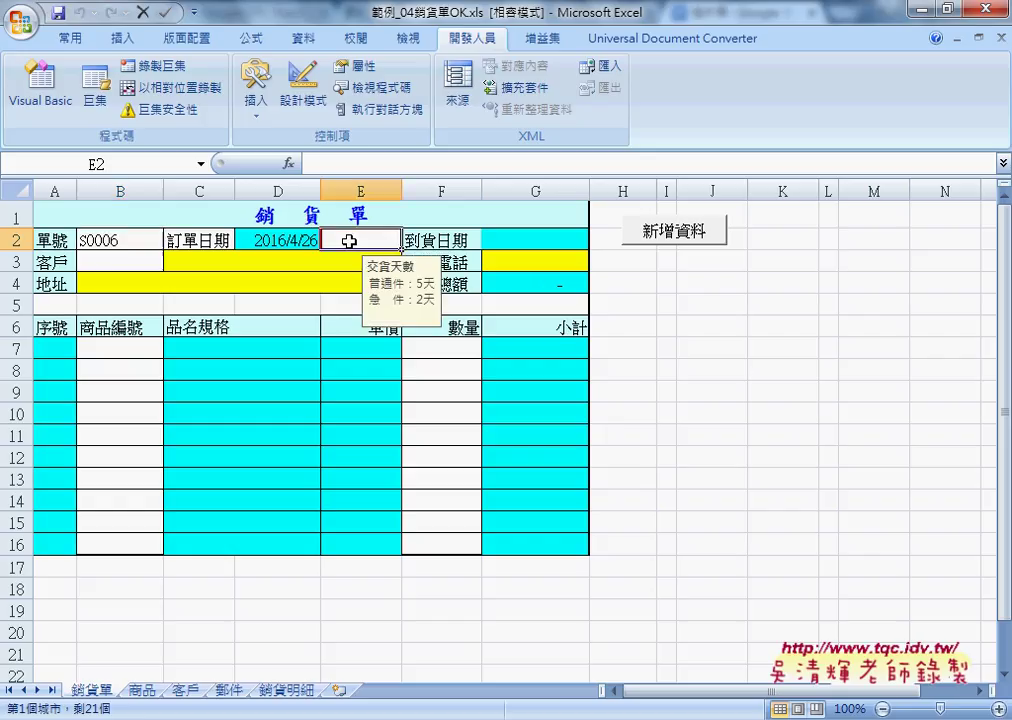
{"action": "left_click", "coordinate": [410, 241]}
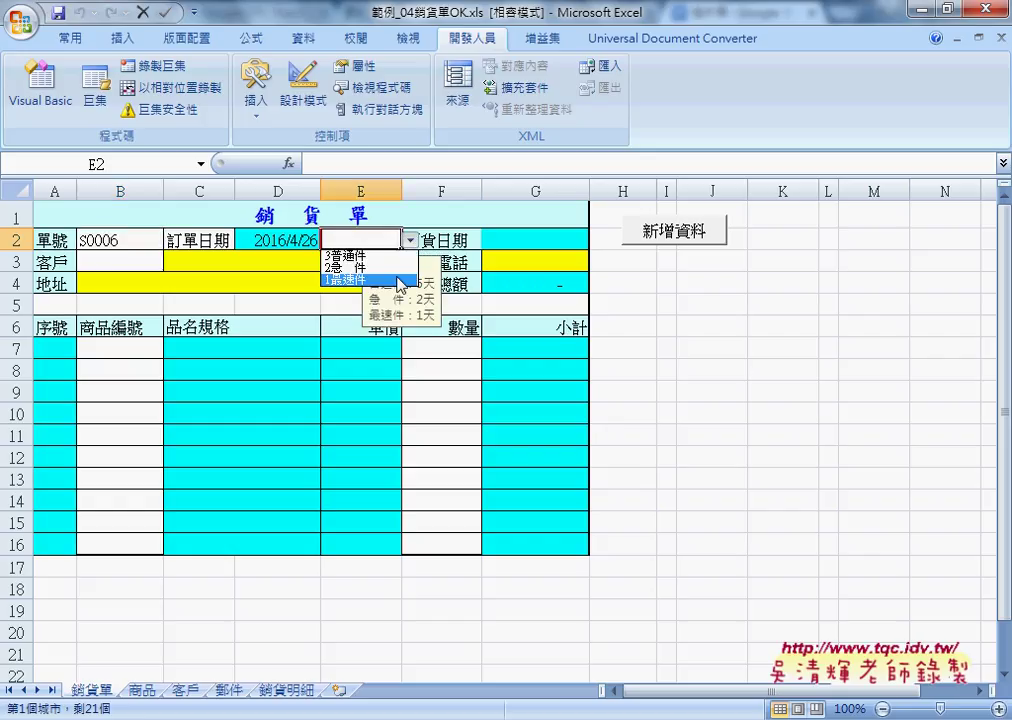
{"action": "left_click", "coordinate": [345, 255]}
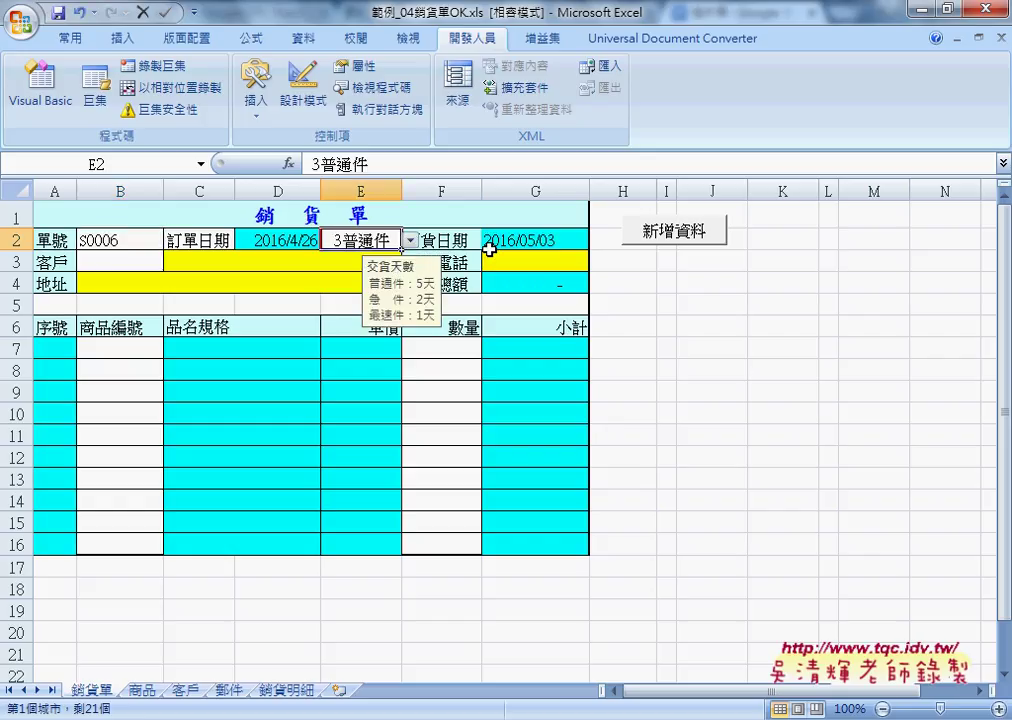
{"action": "left_click", "coordinate": [120, 258]}
{"action": "left_click", "coordinate": [172, 261]}
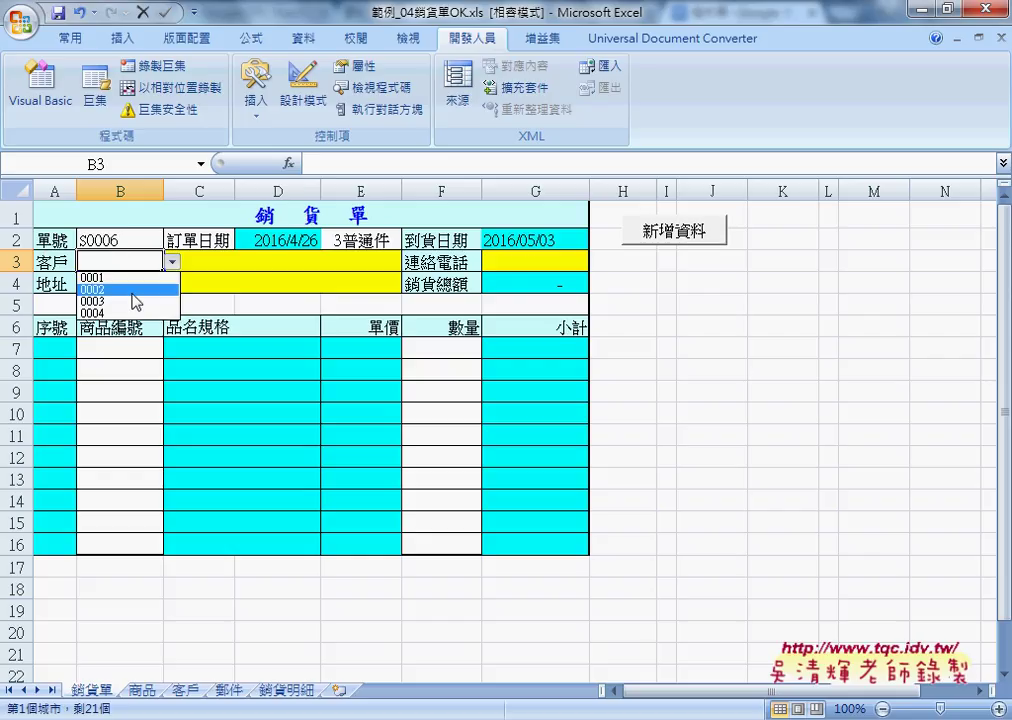
{"action": "left_click", "coordinate": [110, 284]}
- Enter the first line item as product A2101 with quantity 3
{"action": "left_click", "coordinate": [128, 348]}
{"action": "left_click", "coordinate": [172, 348]}
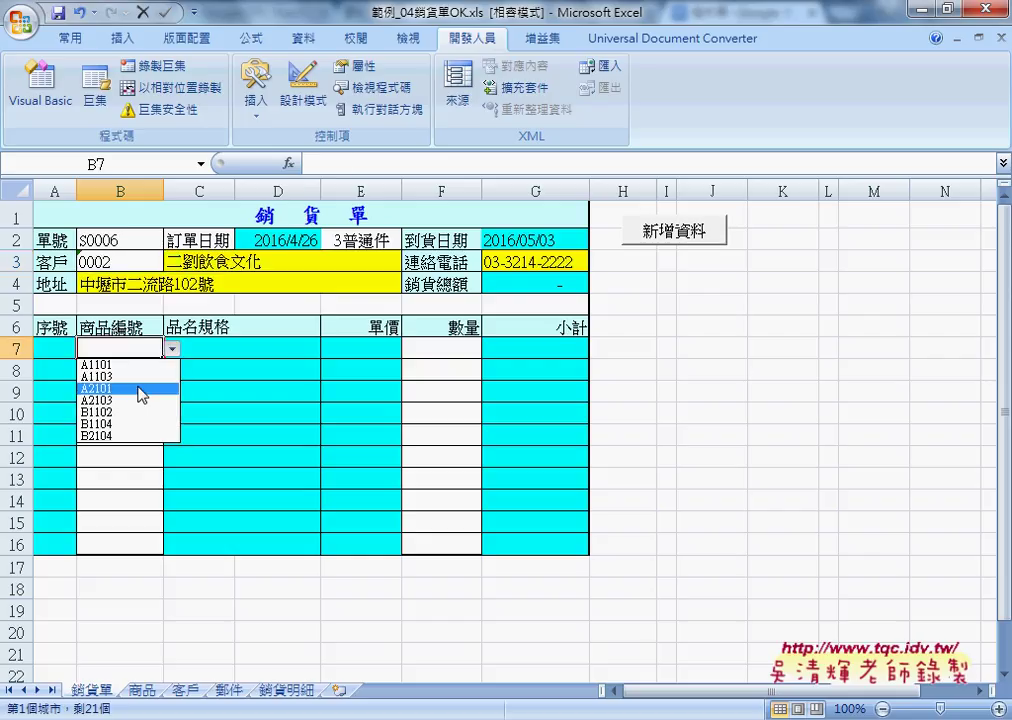
{"action": "left_click", "coordinate": [142, 390]}
{"action": "left_click", "coordinate": [131, 381]}
{"action": "left_click", "coordinate": [172, 370]}
{"action": "left_click", "coordinate": [140, 400]}
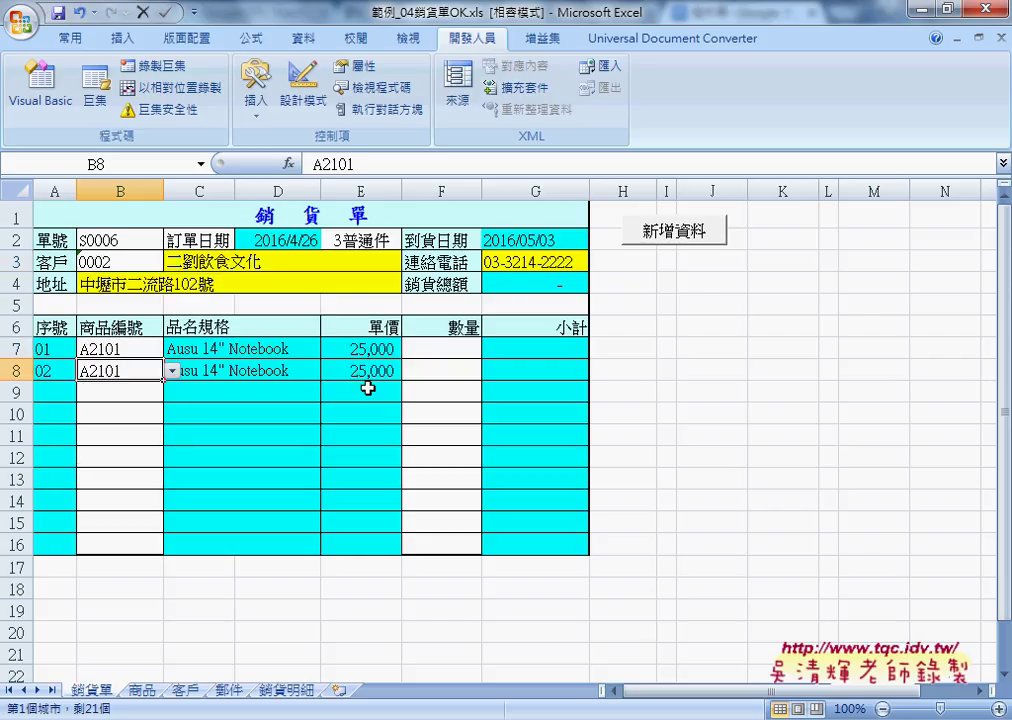
{"action": "left_click", "coordinate": [475, 352]}
{"action": "left_click", "coordinate": [490, 348]}
{"action": "left_click", "coordinate": [452, 393]}
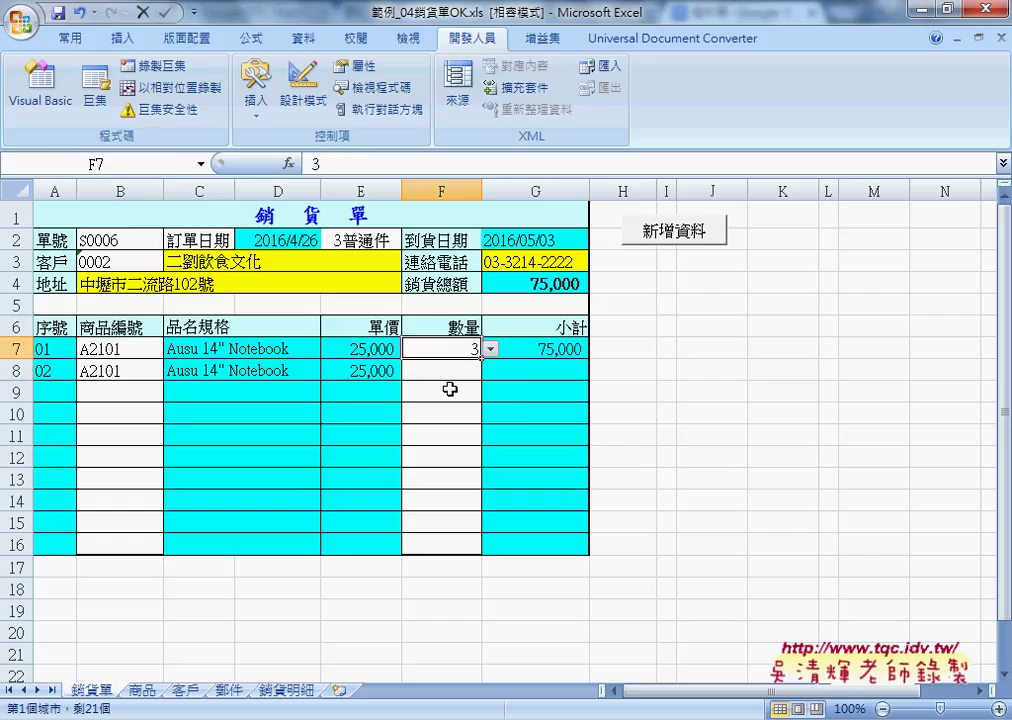
- Set the second line to product A1101 with quantity 4, giving a 123,000 total
{"action": "left_click", "coordinate": [160, 378]}
{"action": "left_click", "coordinate": [172, 370]}
{"action": "left_click", "coordinate": [110, 386]}
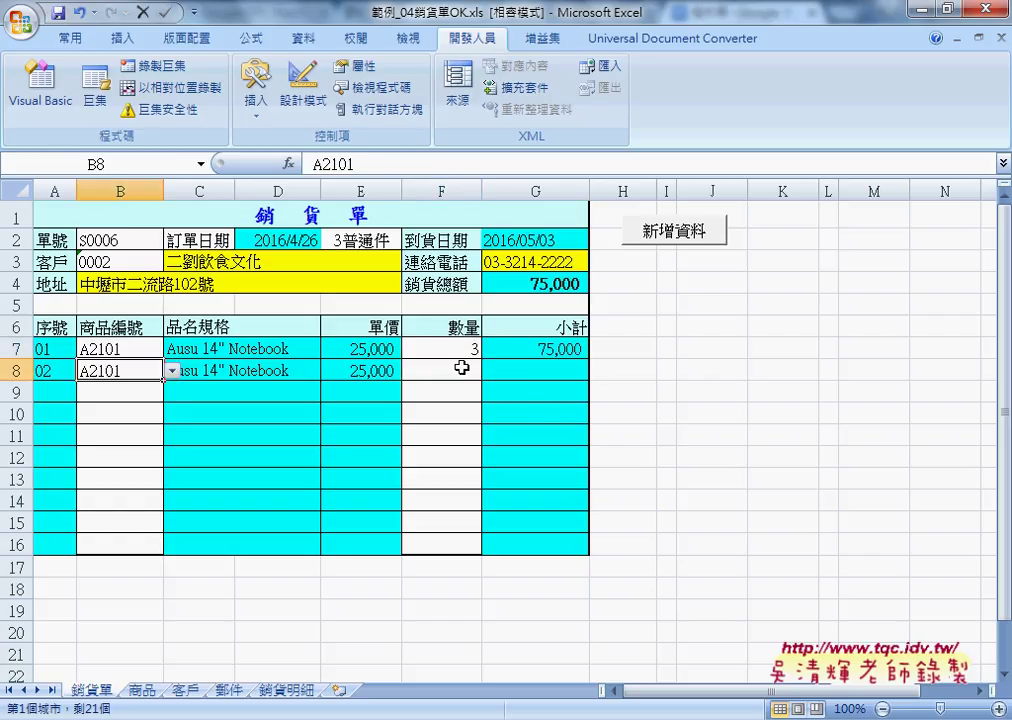
{"action": "left_click", "coordinate": [172, 370]}
{"action": "left_click", "coordinate": [133, 396]}
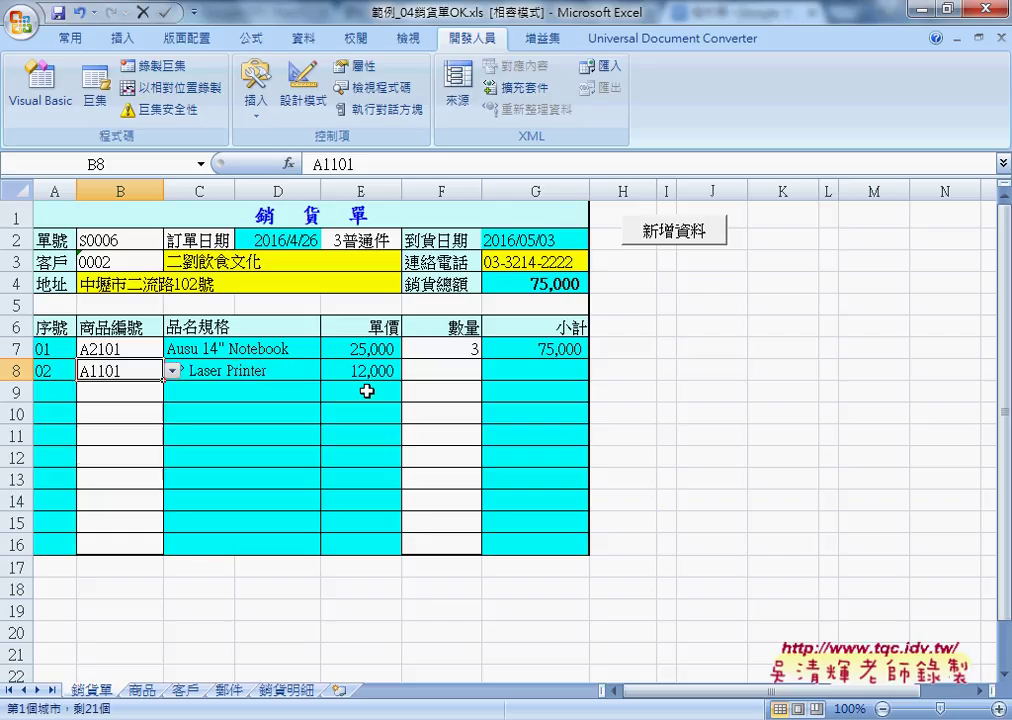
{"action": "left_click", "coordinate": [445, 371]}
{"action": "left_click", "coordinate": [490, 371]}
{"action": "left_click", "coordinate": [415, 422]}
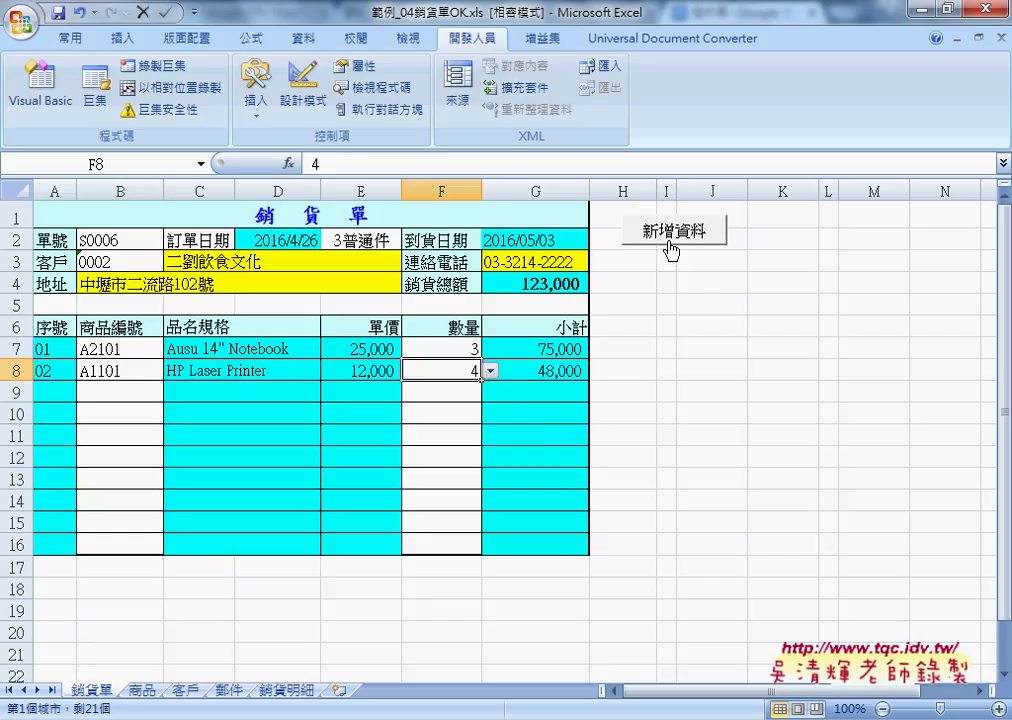
{"action": "left_click", "coordinate": [293, 690]}
{"action": "left_click", "coordinate": [88, 688]}
- Append order S0006 to 銷貨明細 with 新增資料 and confirm it appears as the third record
{"action": "left_click", "coordinate": [295, 690]}
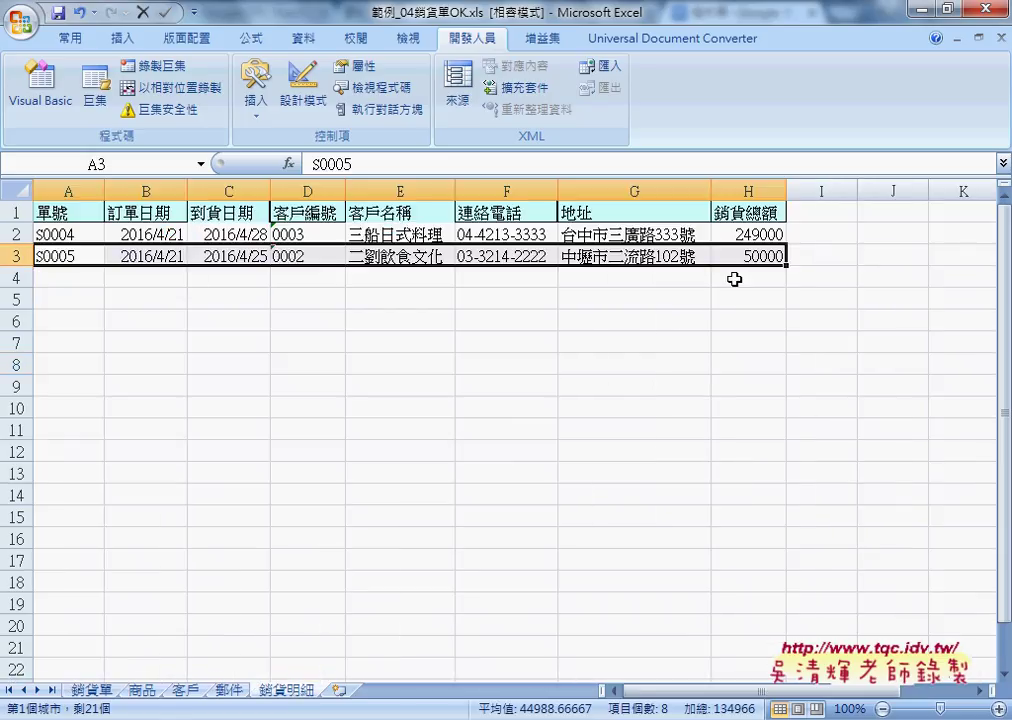
{"action": "left_click", "coordinate": [88, 690]}
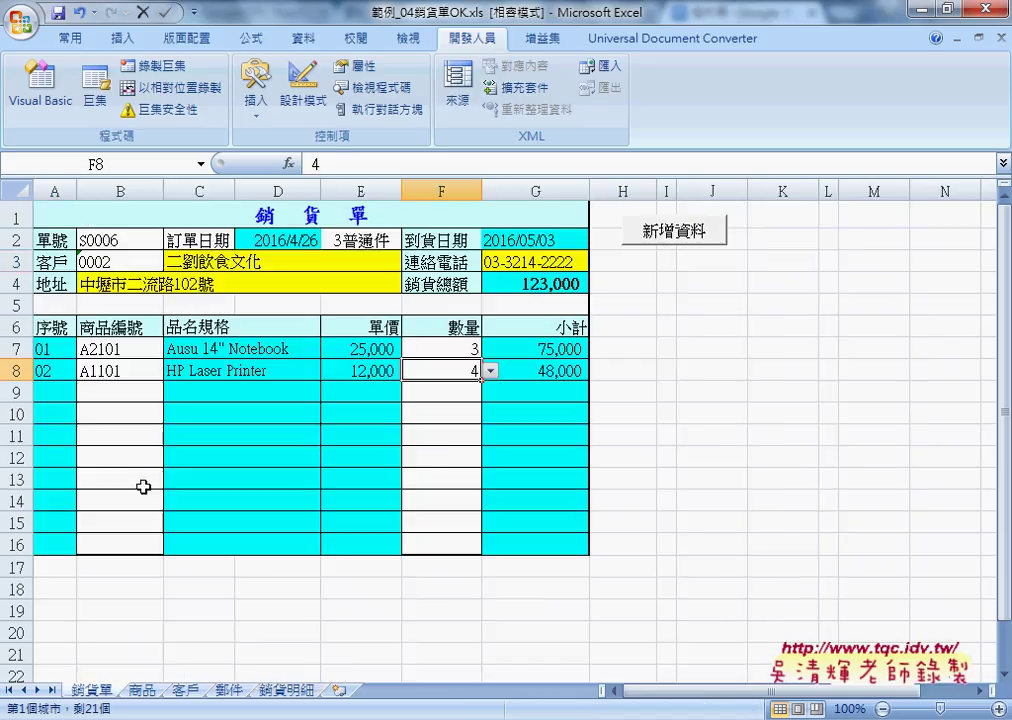
{"action": "left_click", "coordinate": [108, 237]}
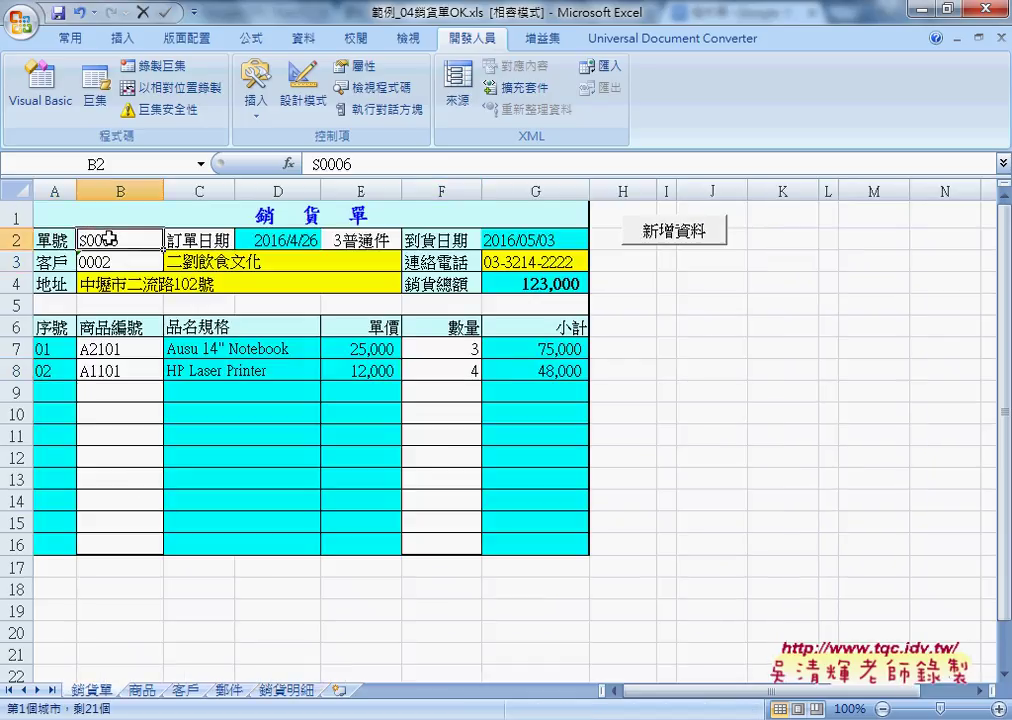
{"action": "left_click", "coordinate": [644, 234]}
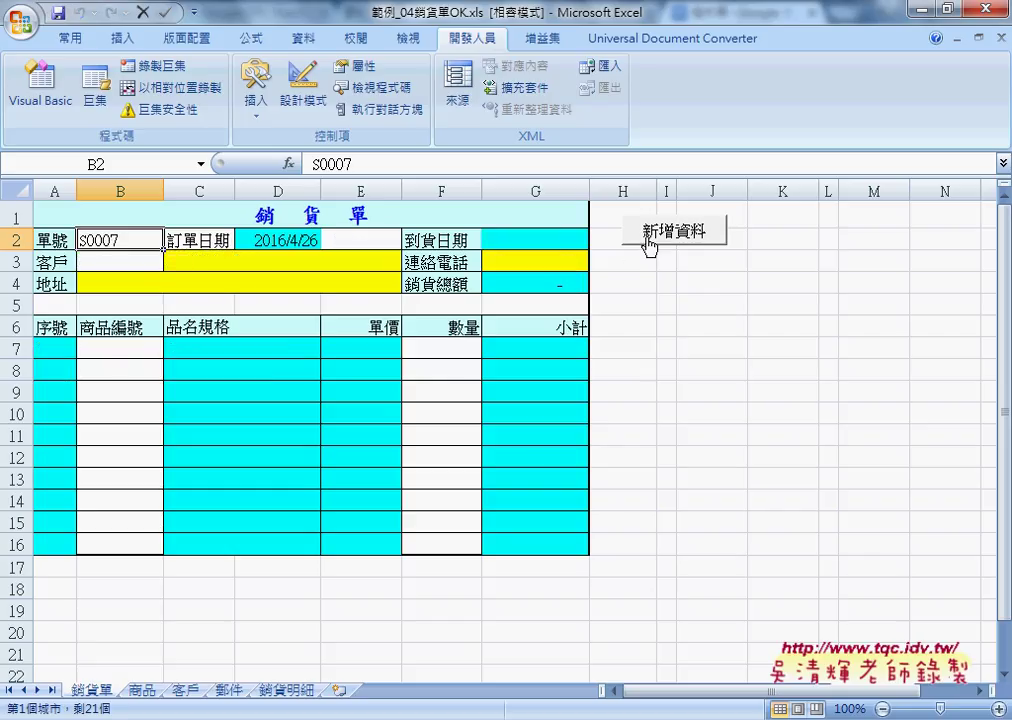
{"action": "left_click", "coordinate": [378, 240]}
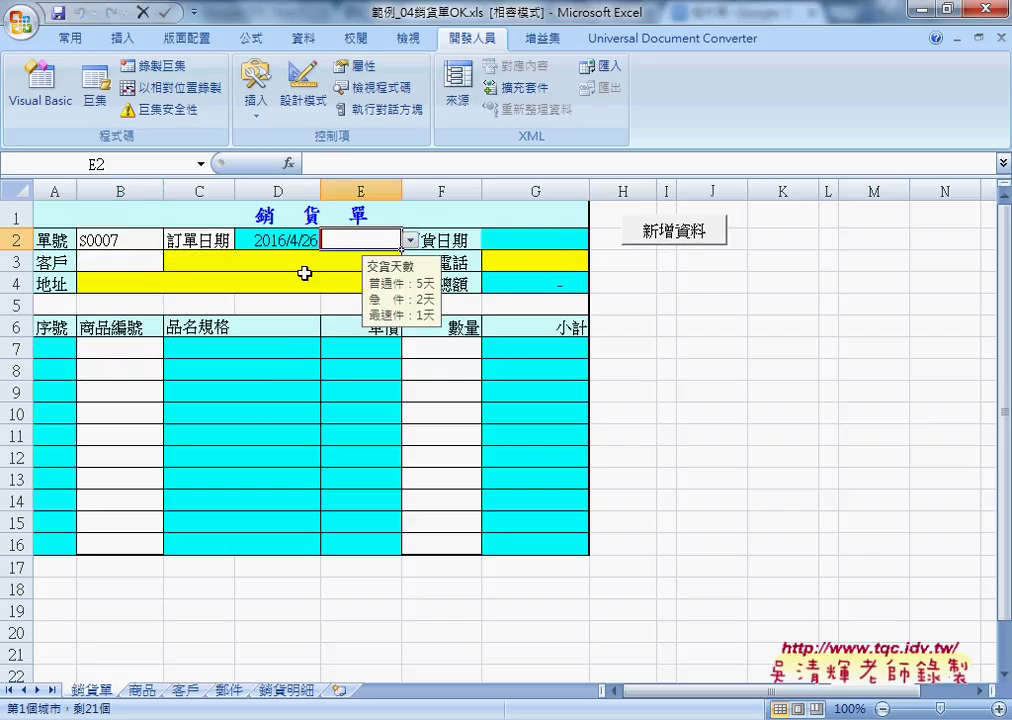
{"action": "left_click", "coordinate": [290, 689]}
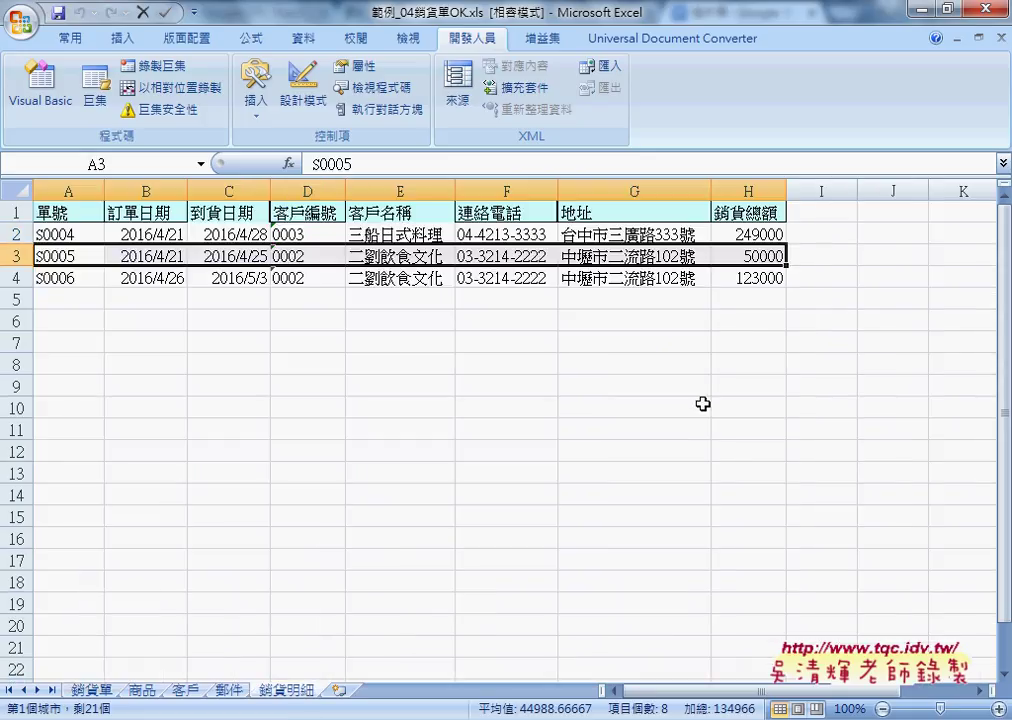
{"action": "left_click", "coordinate": [105, 690]}
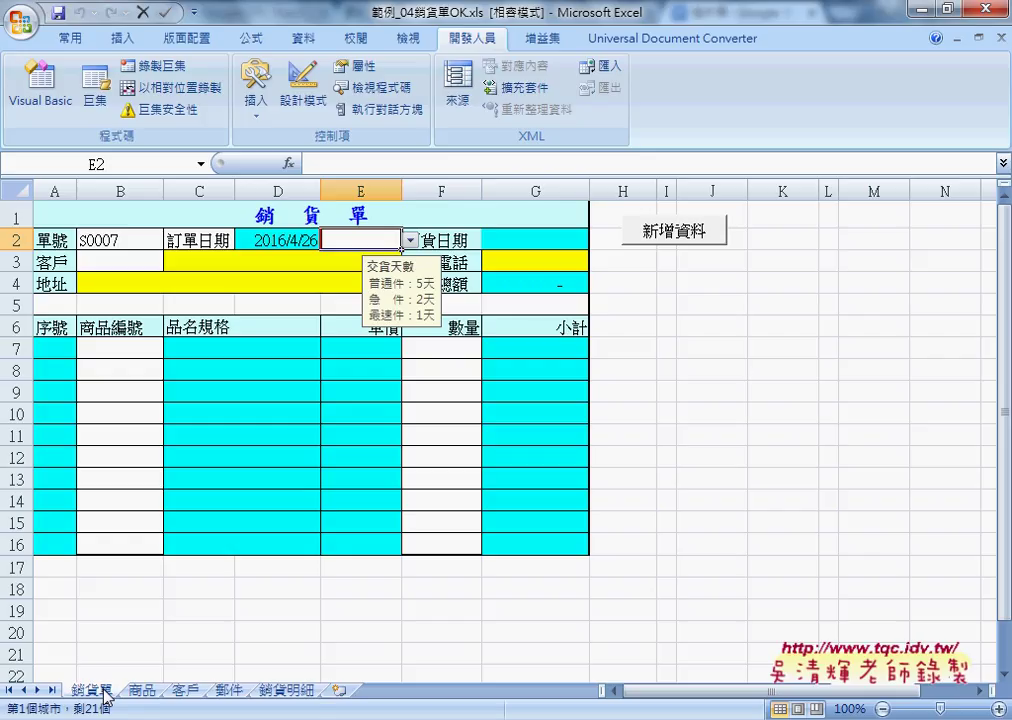
- Choose customer 0002 and delivery type 3普通件 for order S0007
{"action": "left_click", "coordinate": [145, 262]}
{"action": "left_click", "coordinate": [172, 262]}
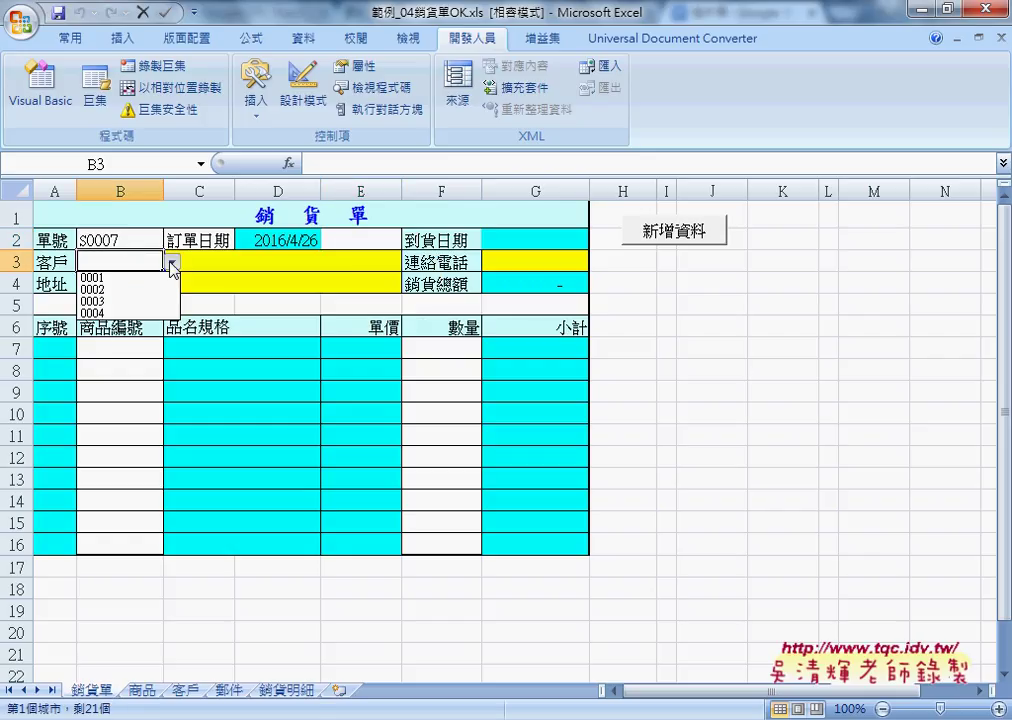
{"action": "left_click", "coordinate": [145, 290]}
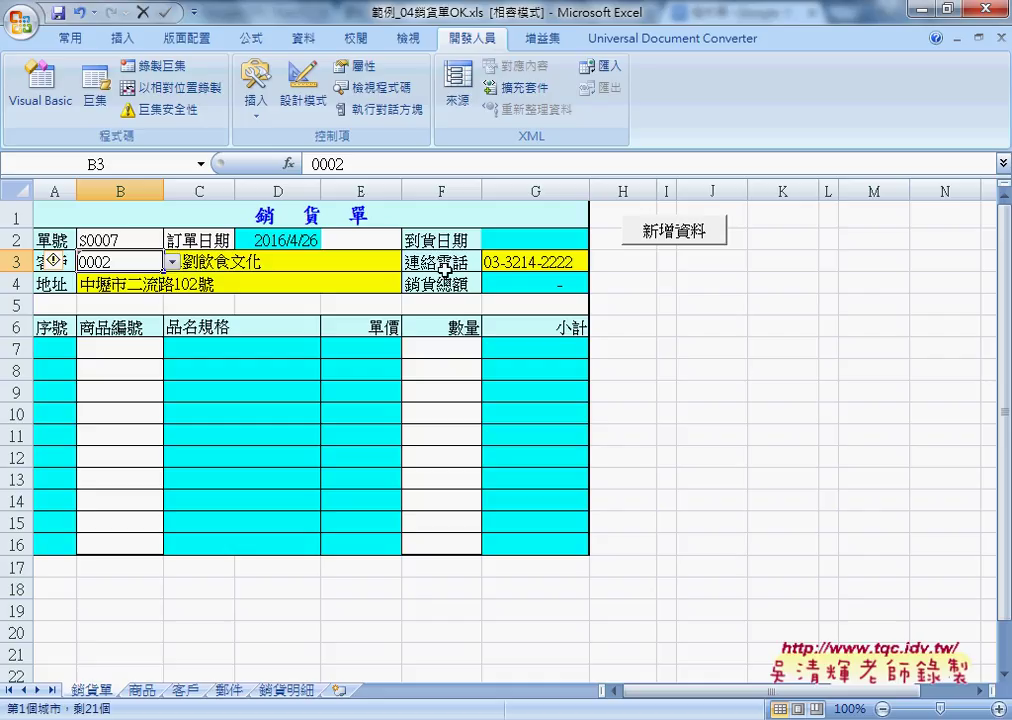
{"action": "left_click", "coordinate": [395, 240]}
{"action": "left_click", "coordinate": [410, 240]}
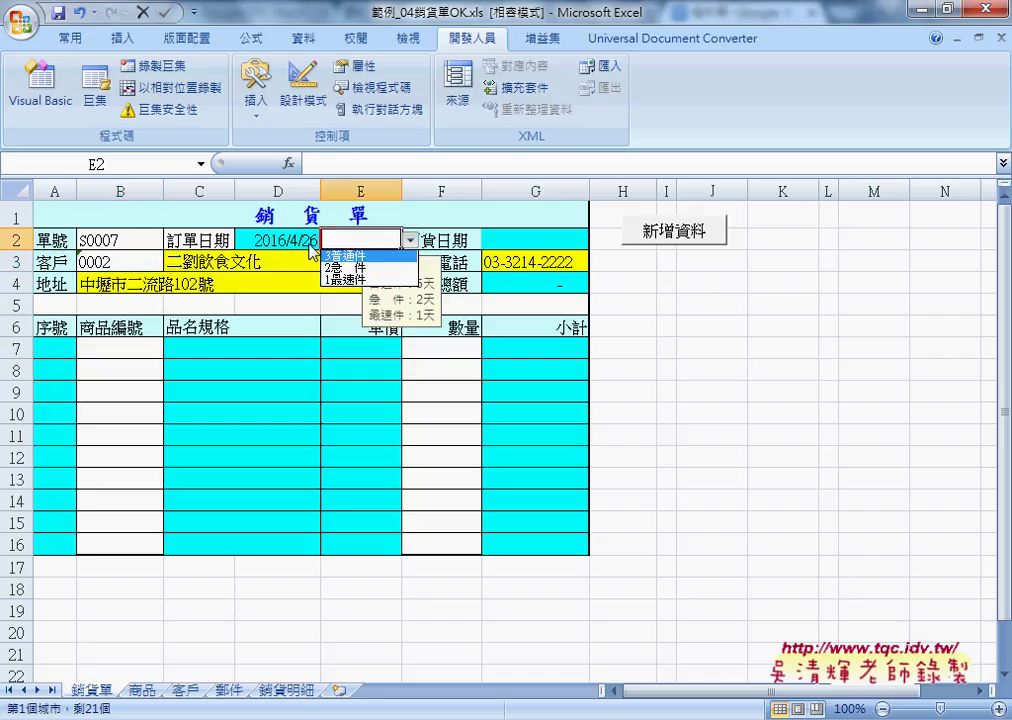
{"action": "left_click", "coordinate": [345, 256]}
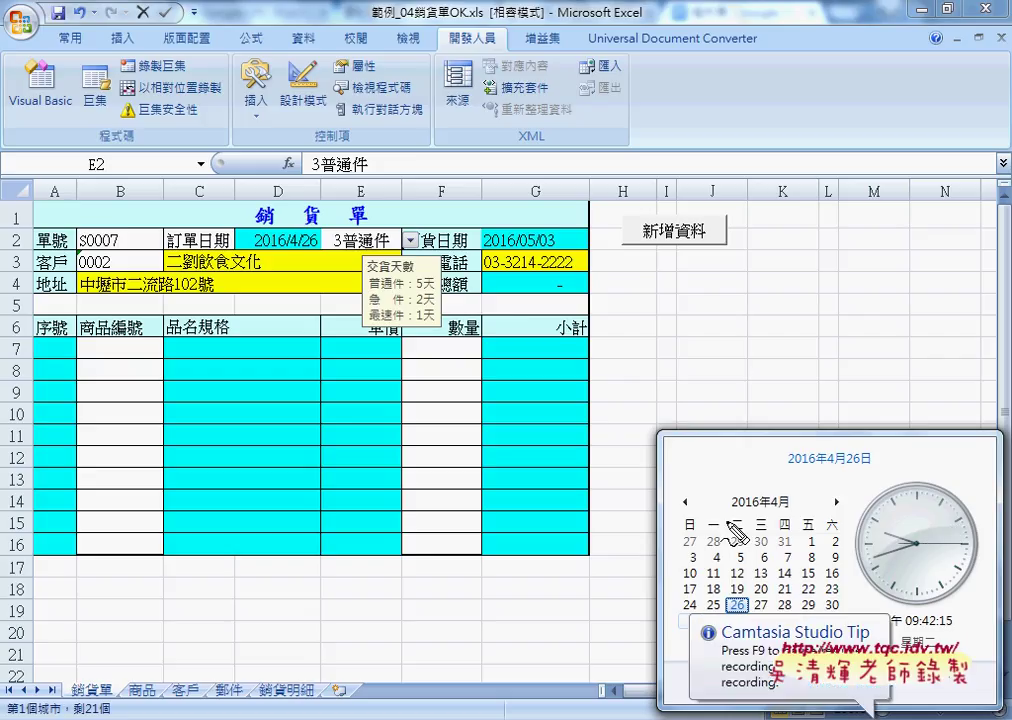
{"action": "left_click_drag", "start_coordinate": [560, 228], "coordinate": [558, 226]}
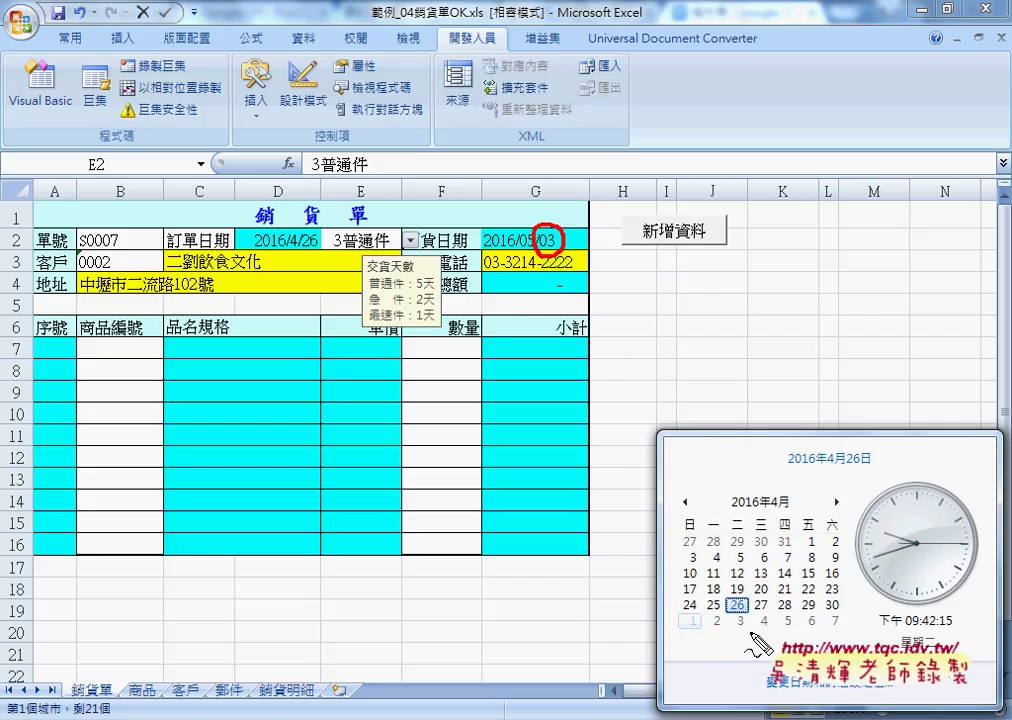
{"action": "left_click_drag", "start_coordinate": [744, 611], "coordinate": [736, 632]}
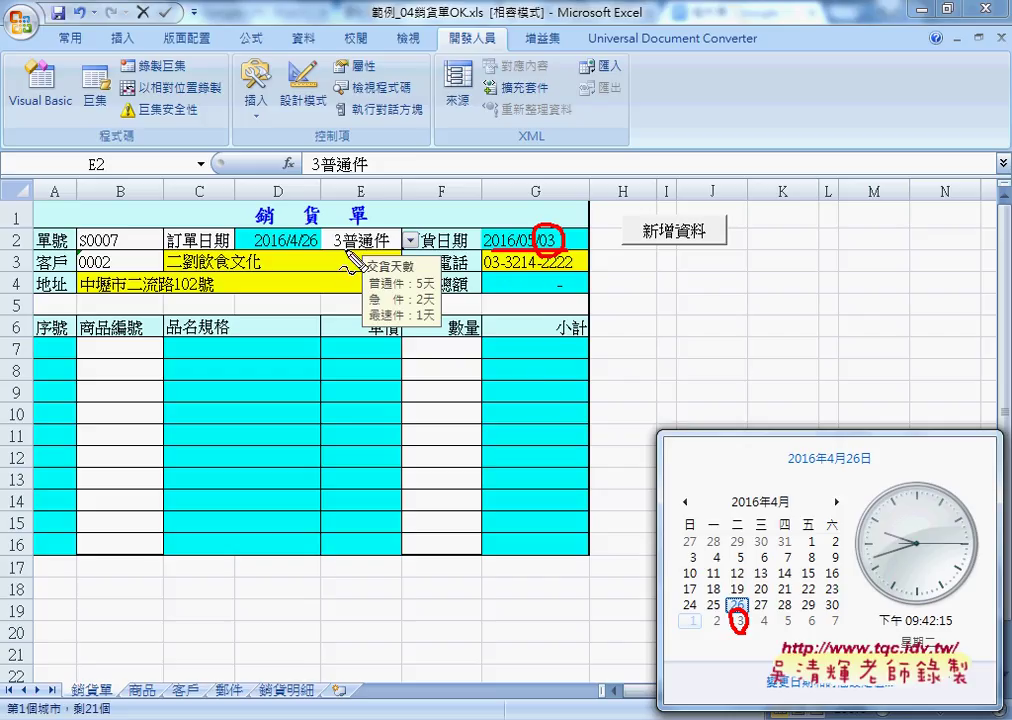
{"action": "left_click_drag", "start_coordinate": [343, 249], "coordinate": [388, 247]}
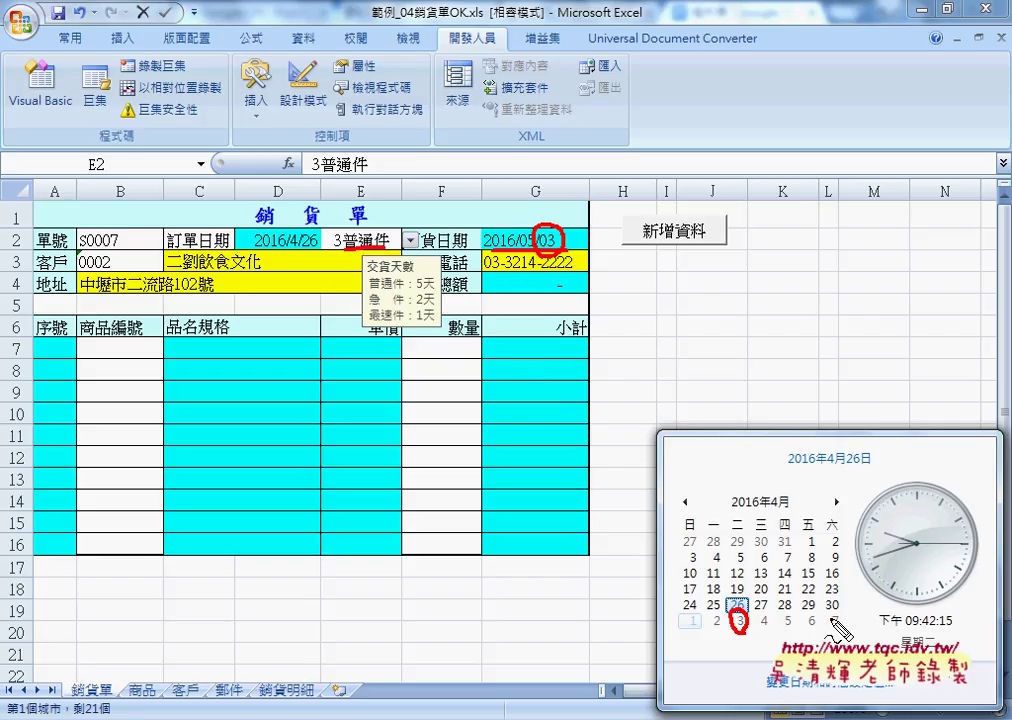
{"action": "key", "text": "Escape"}
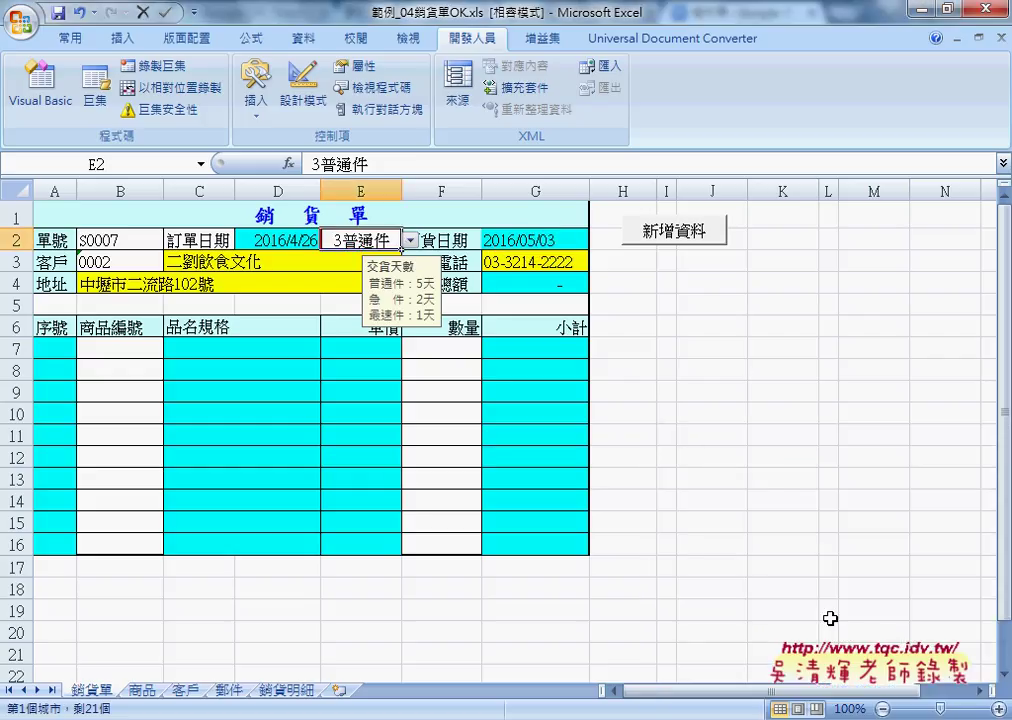
- Select product cell B7, then view the 銷貨明細 records for orders S0004, S0005 and S0006
{"action": "left_click", "coordinate": [128, 348]}
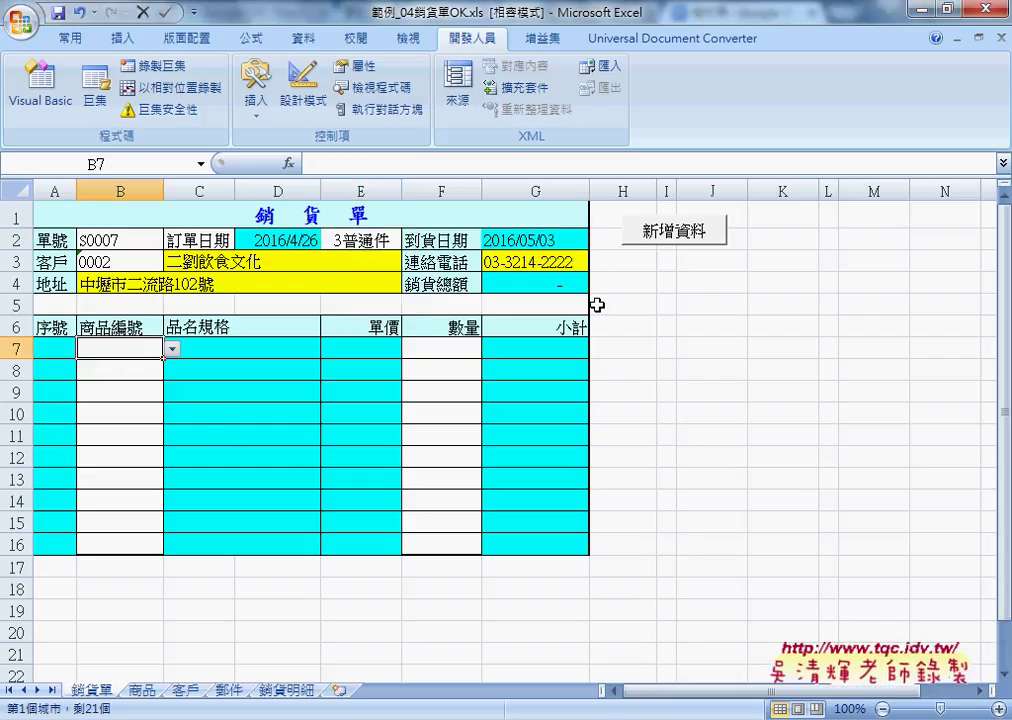
{"action": "left_click", "coordinate": [287, 690]}
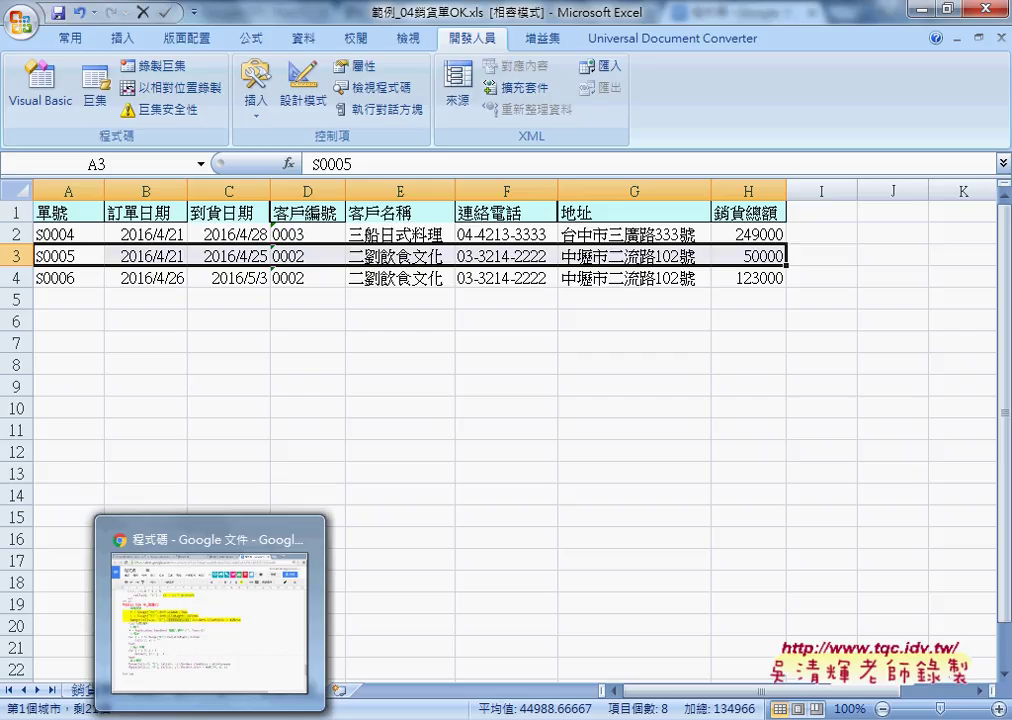
{"action": "left_click", "coordinate": [358, 402]}
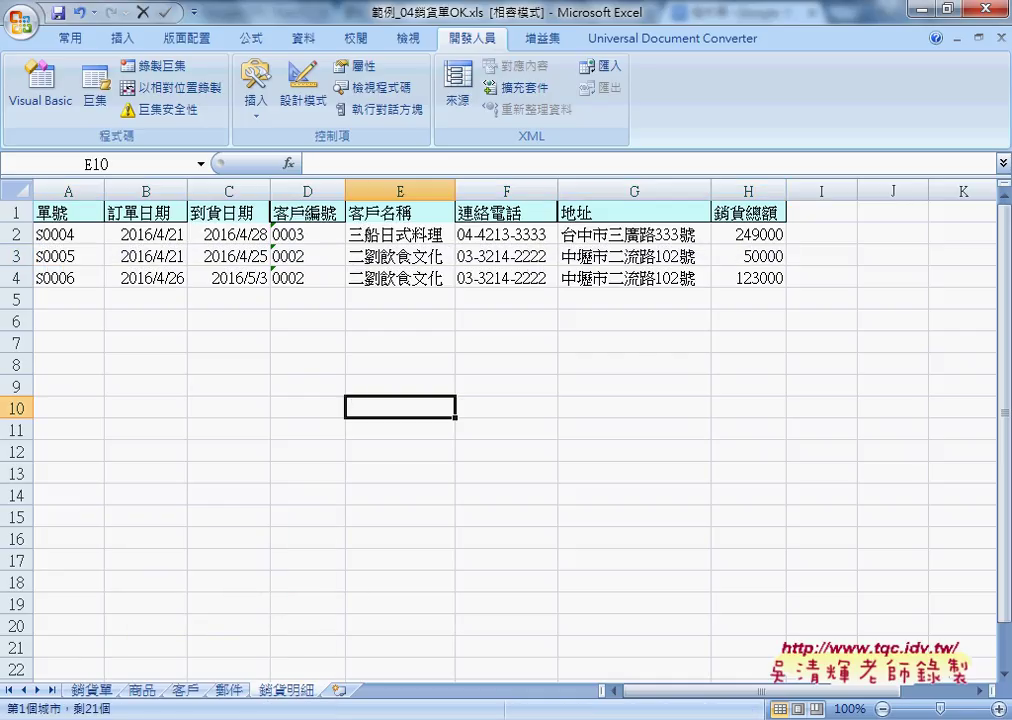
{"action": "mouse_move", "coordinate": [210, 610]}
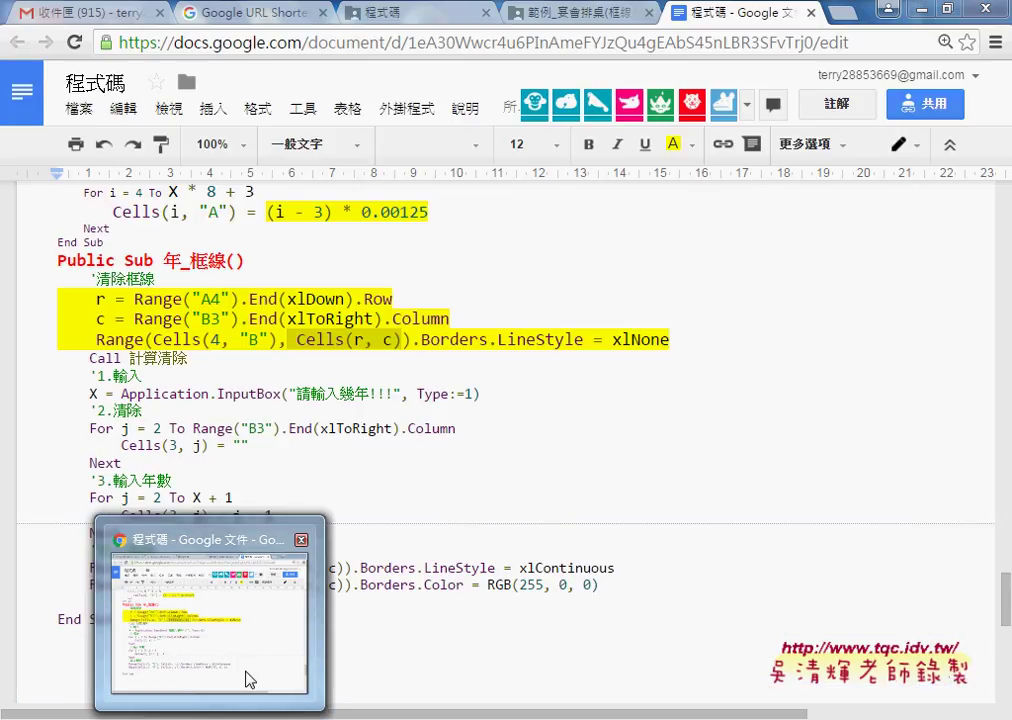
{"action": "left_click", "coordinate": [249, 678]}
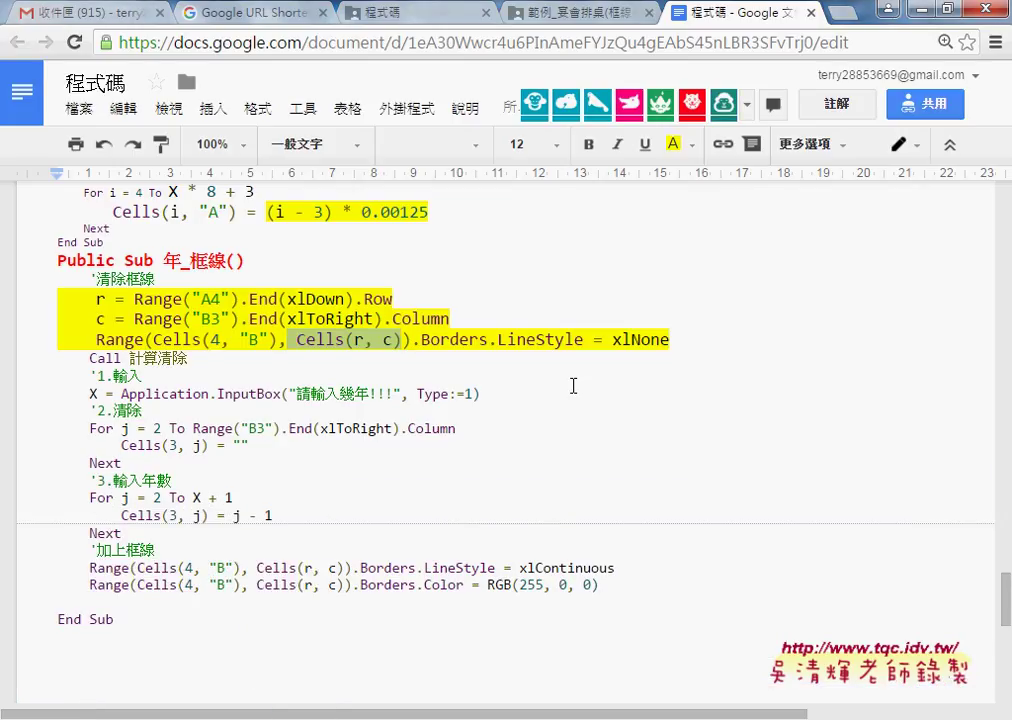
{"action": "key", "text": "Up"}
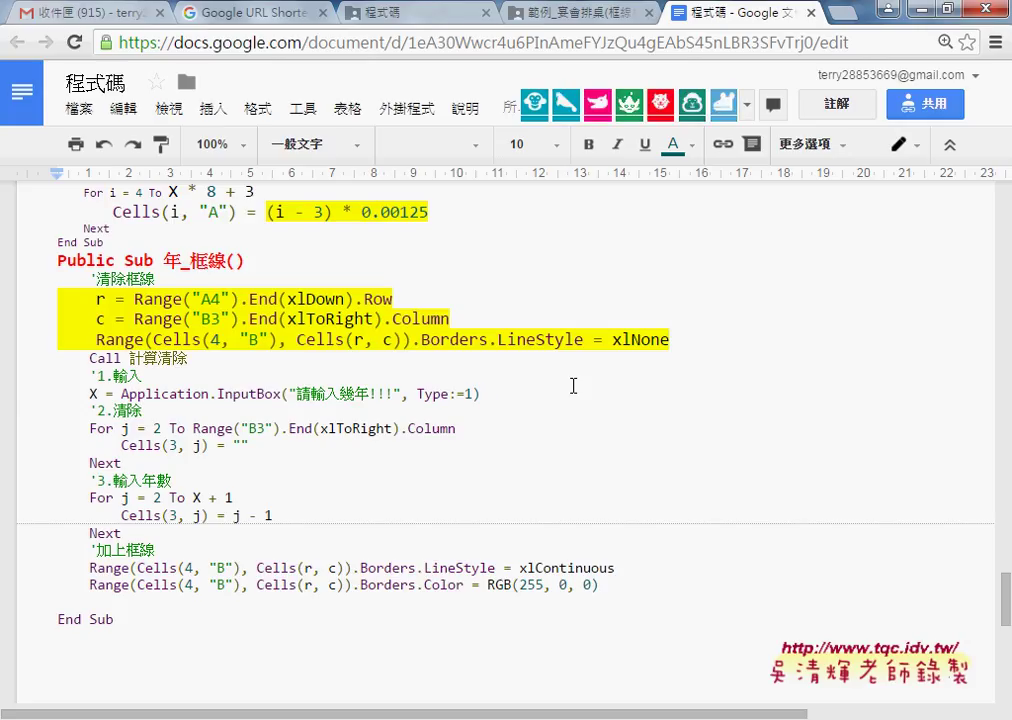
{"action": "left_click", "coordinate": [925, 9]}
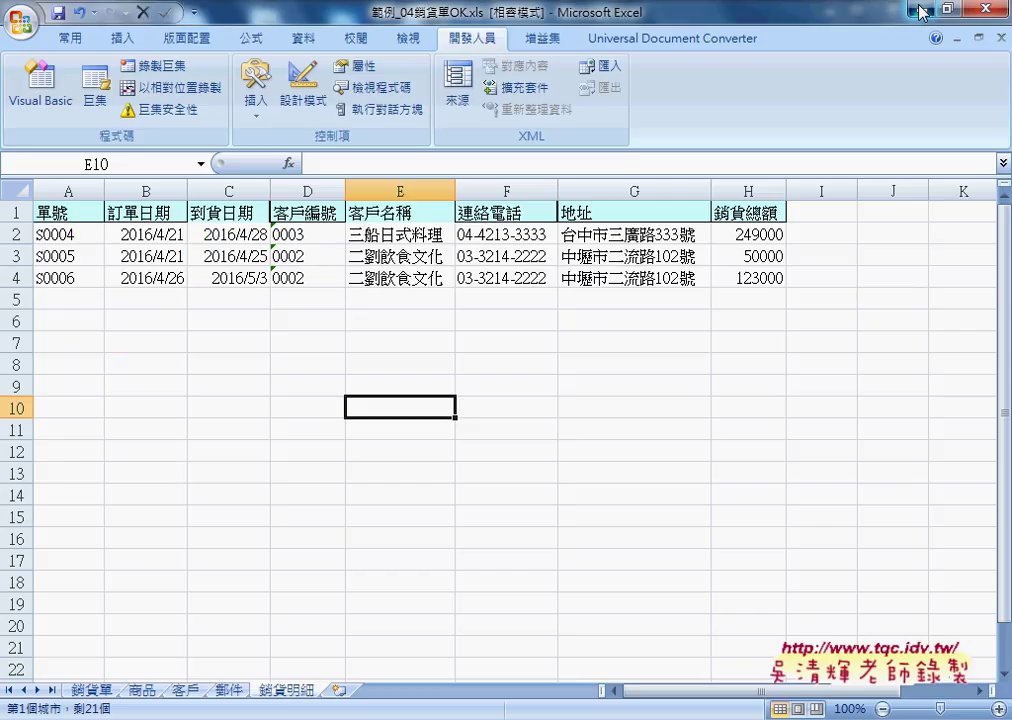